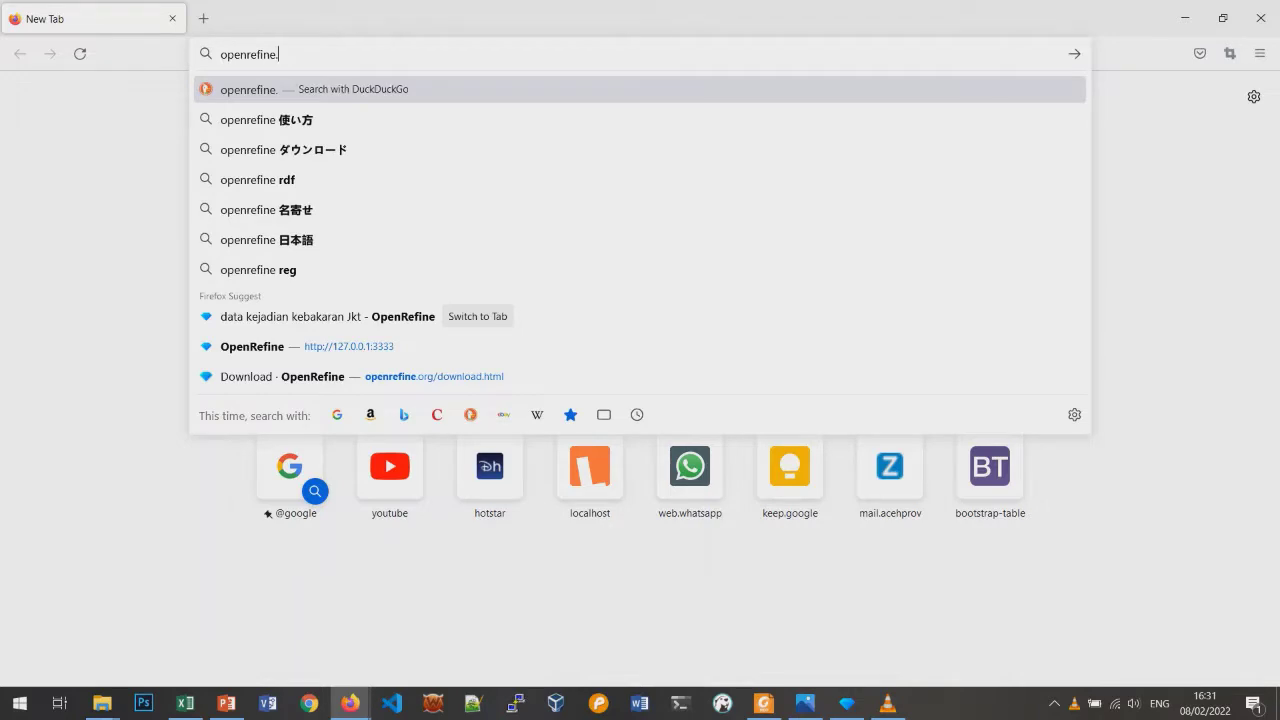
Open the openrefine.org website and go to its Download page
type(".org")
key("Return")
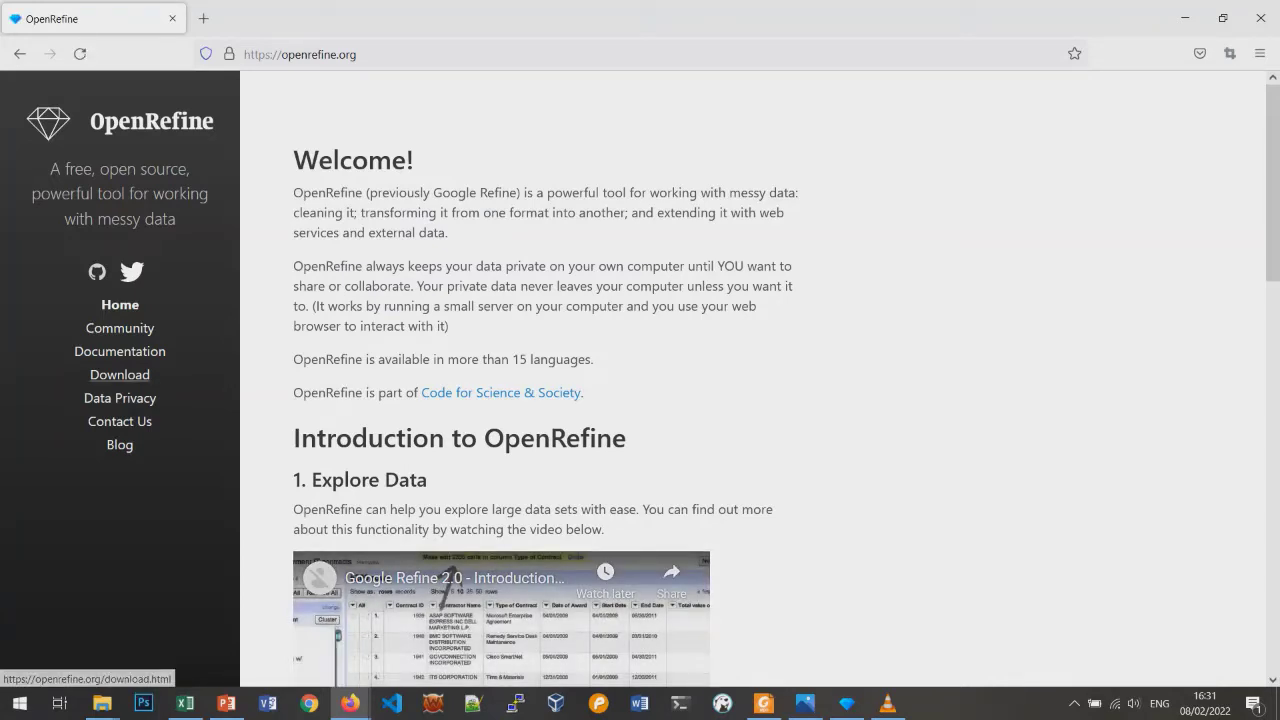
left_click(120, 374)
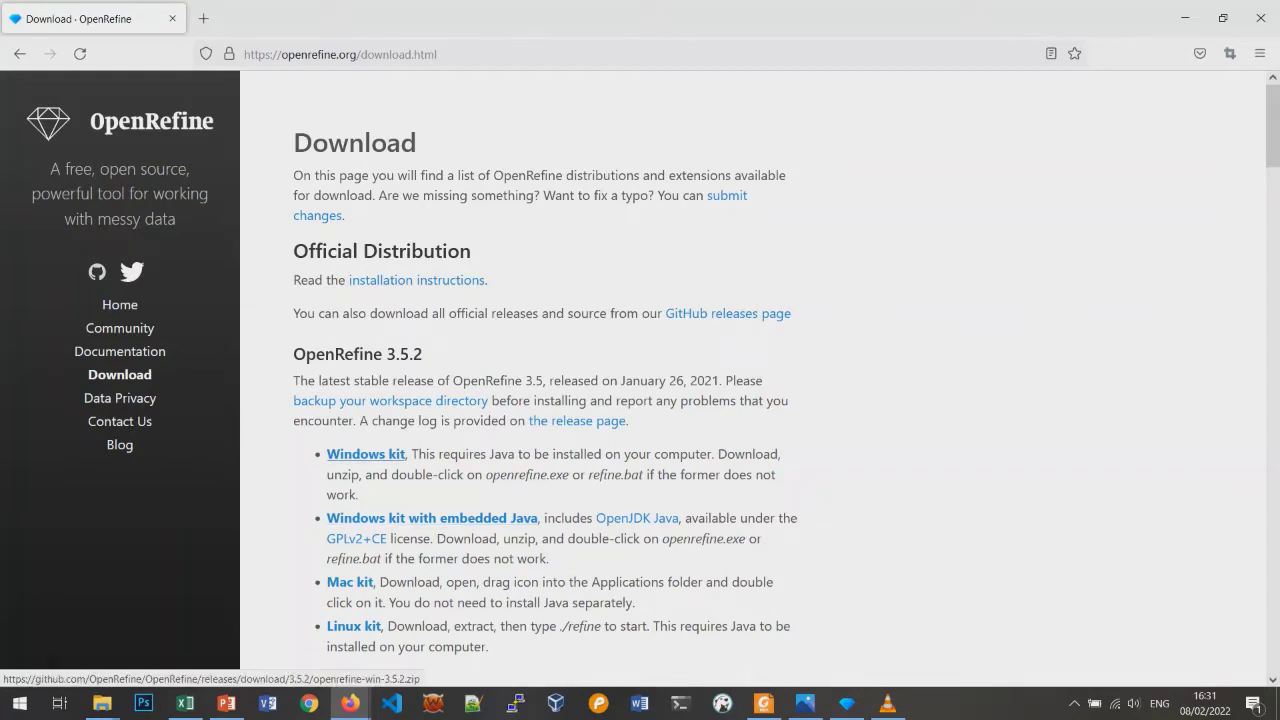
Download the OpenRefine 3.5.2 Windows kit without embedded Java, saving openrefine-win-3.5.2.zip in the master folder, and check its download progress
left_click(365, 454)
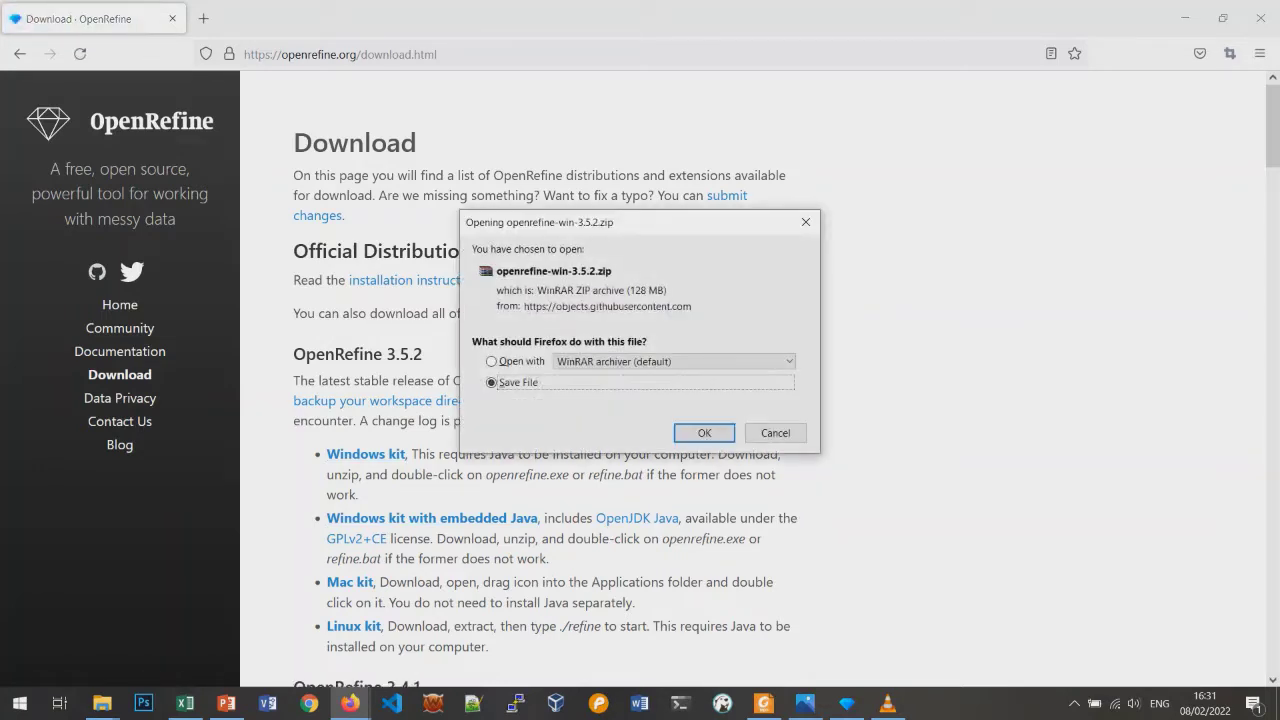
key("Return")
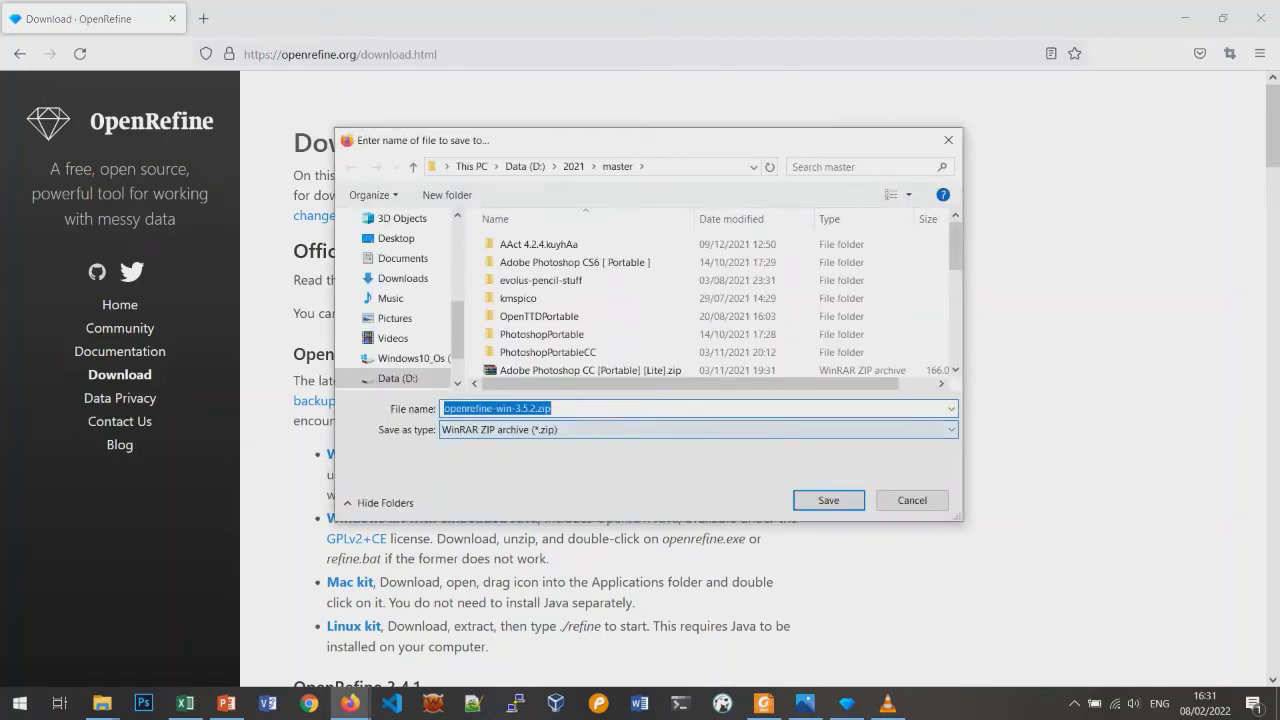
key("Return")
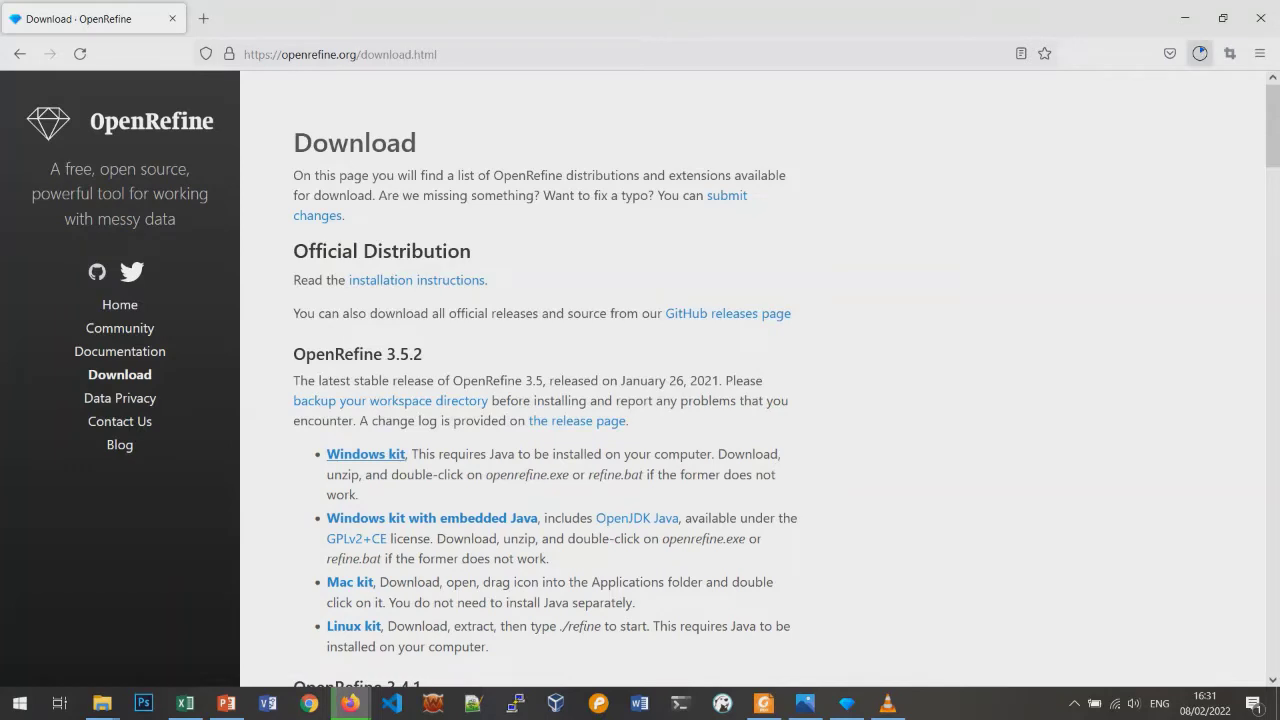
left_click(1199, 53)
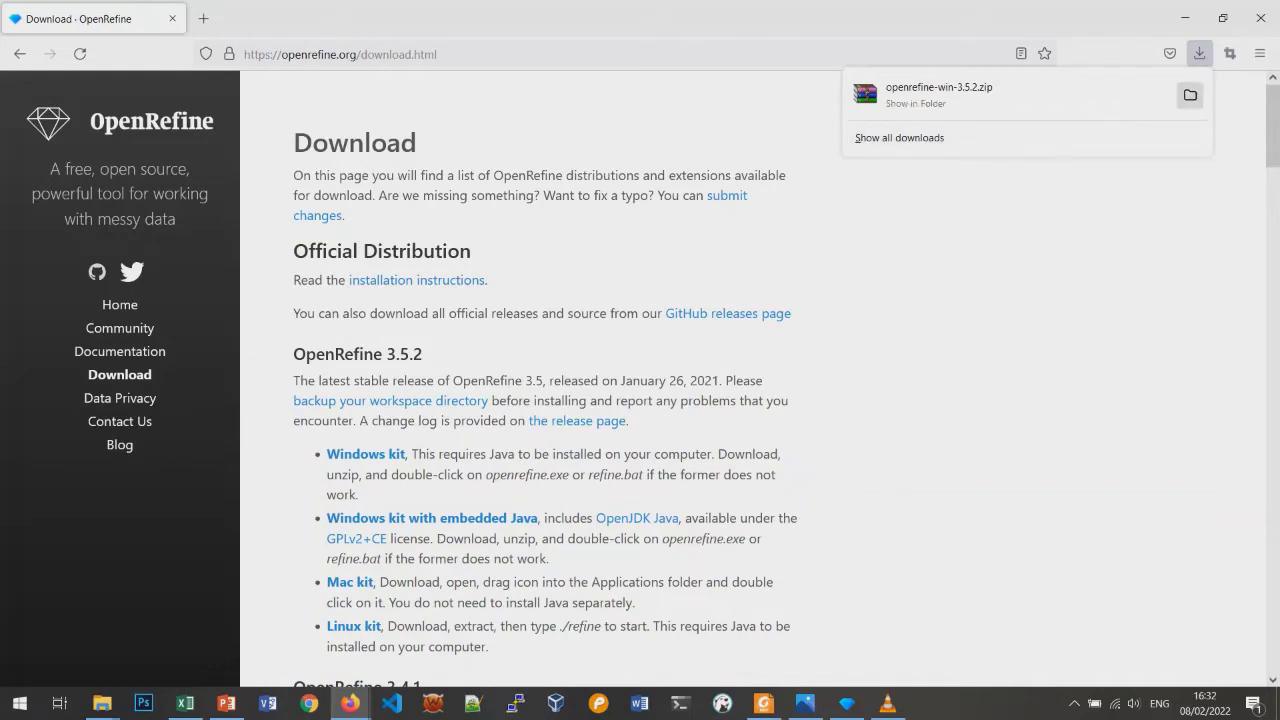
key("Escape")
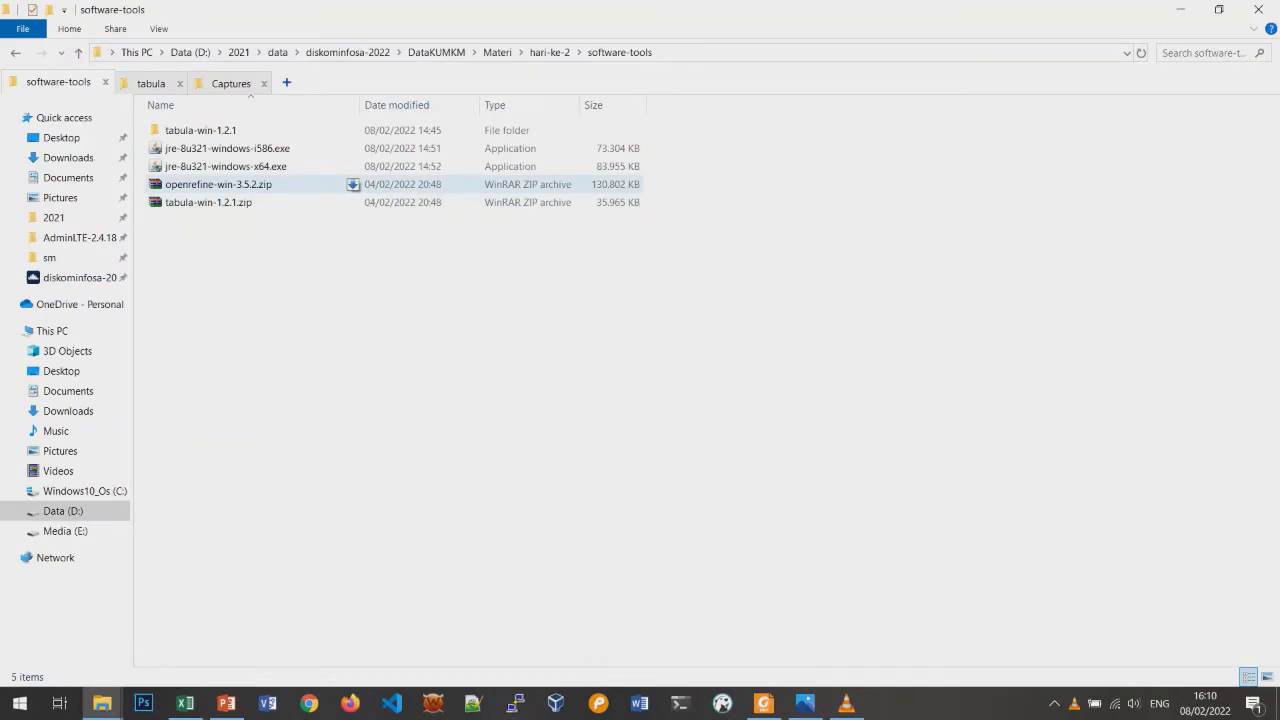
Extract openrefine-win-3.5.2.zip directly into the software-tools folder
left_click(352, 184)
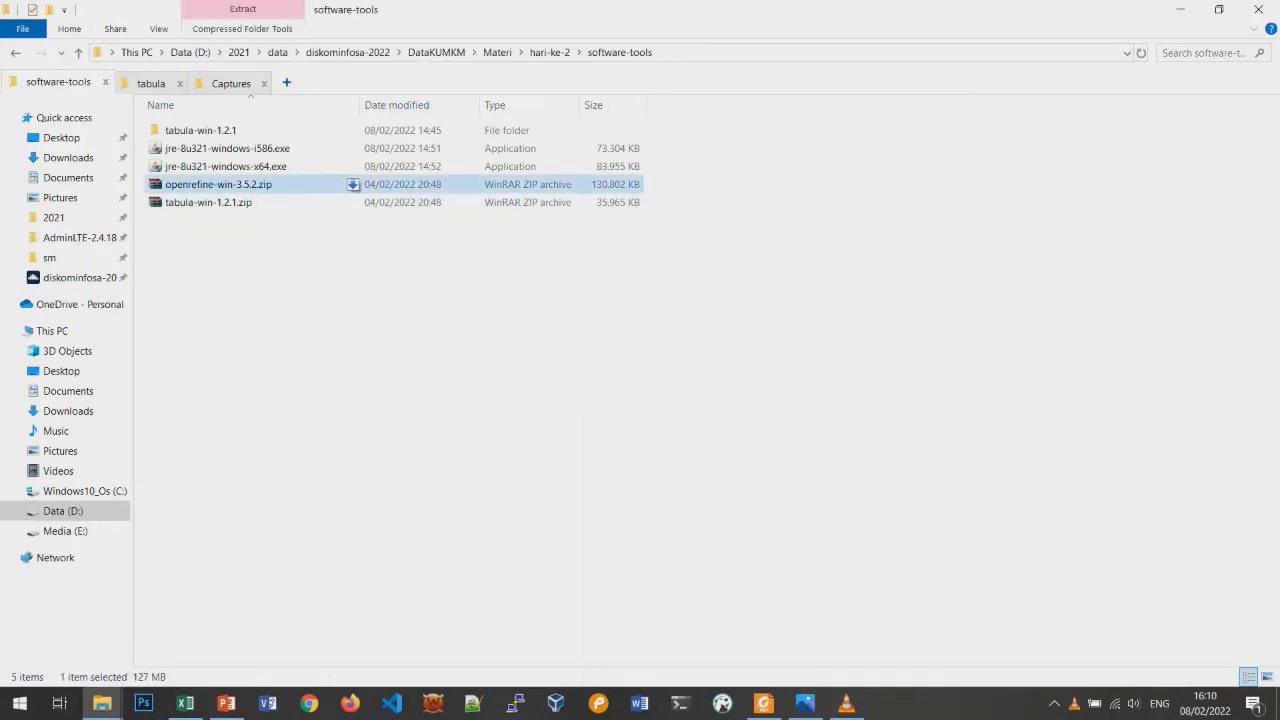
right_click(272, 187)
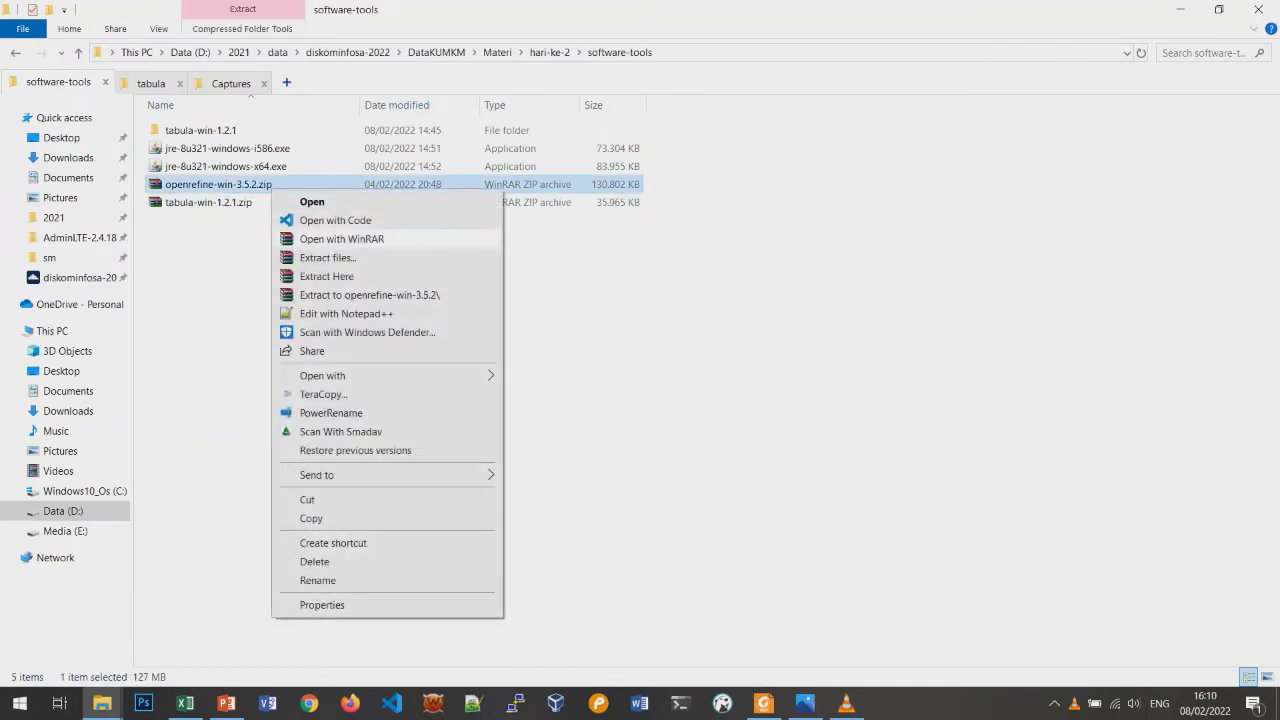
left_click(326, 276)
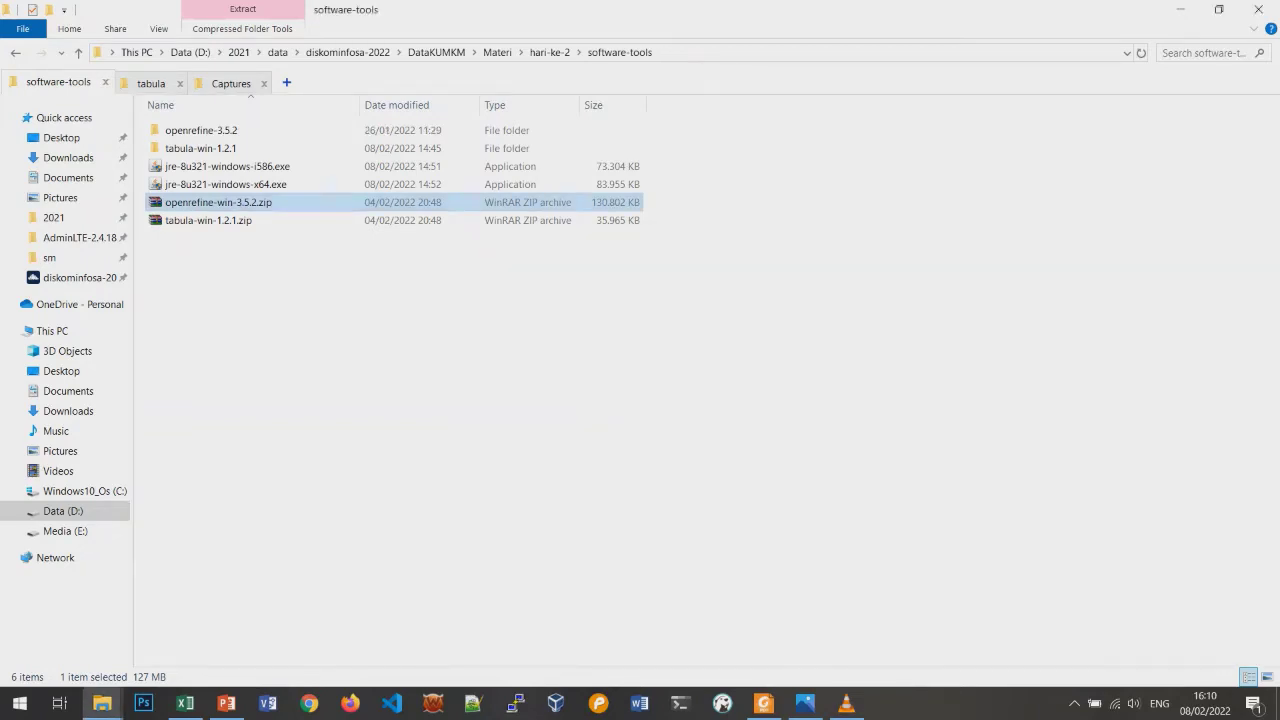
Open the extracted openrefine-3.5.2 folder and launch openrefine.exe
left_click(352, 130)
double_click(352, 130)
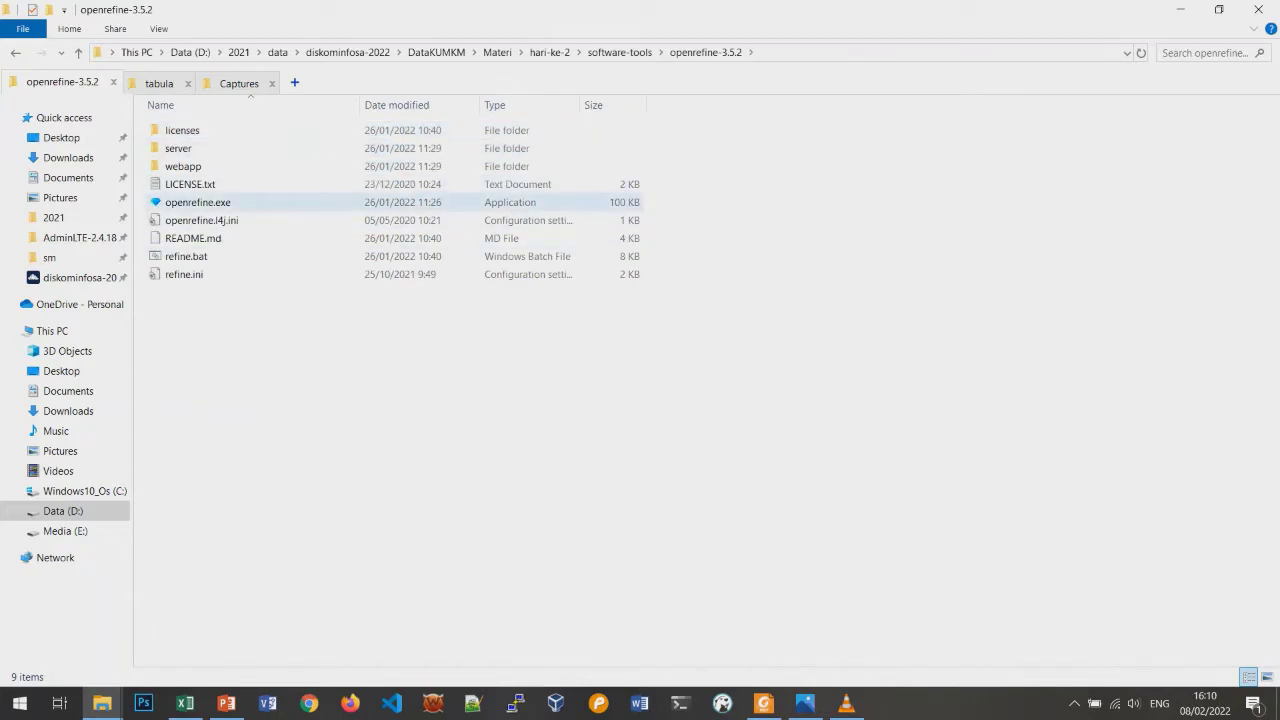
left_click(197, 202)
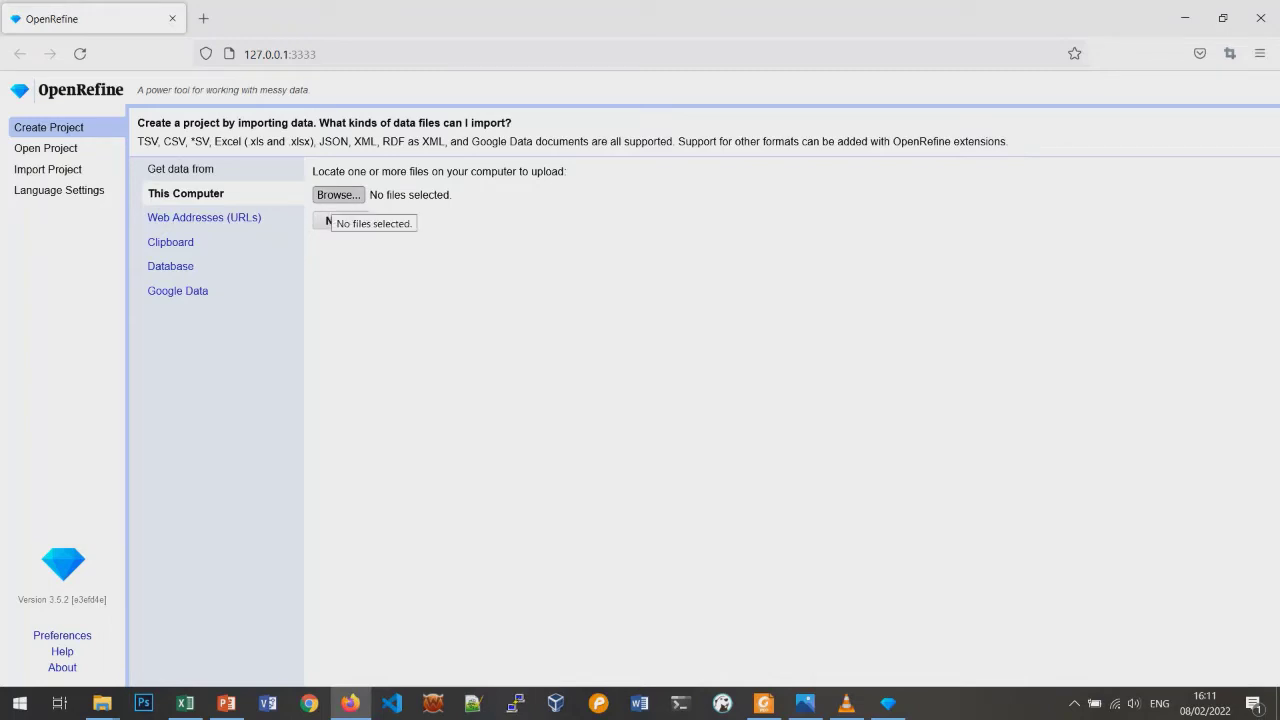
Load data_kejadian_kebakarancsv.csv from the contoh-files folder as the new project's data and continue to the parsing options
left_click(338, 195)
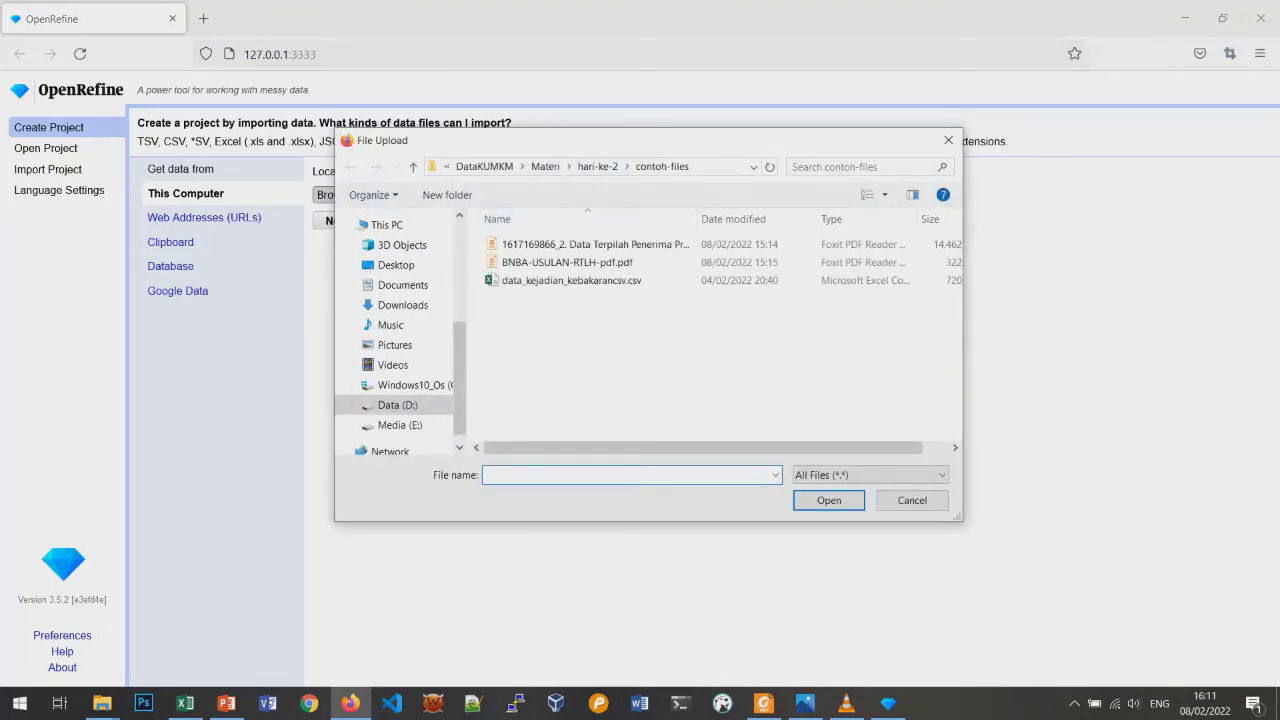
double_click(568, 280)
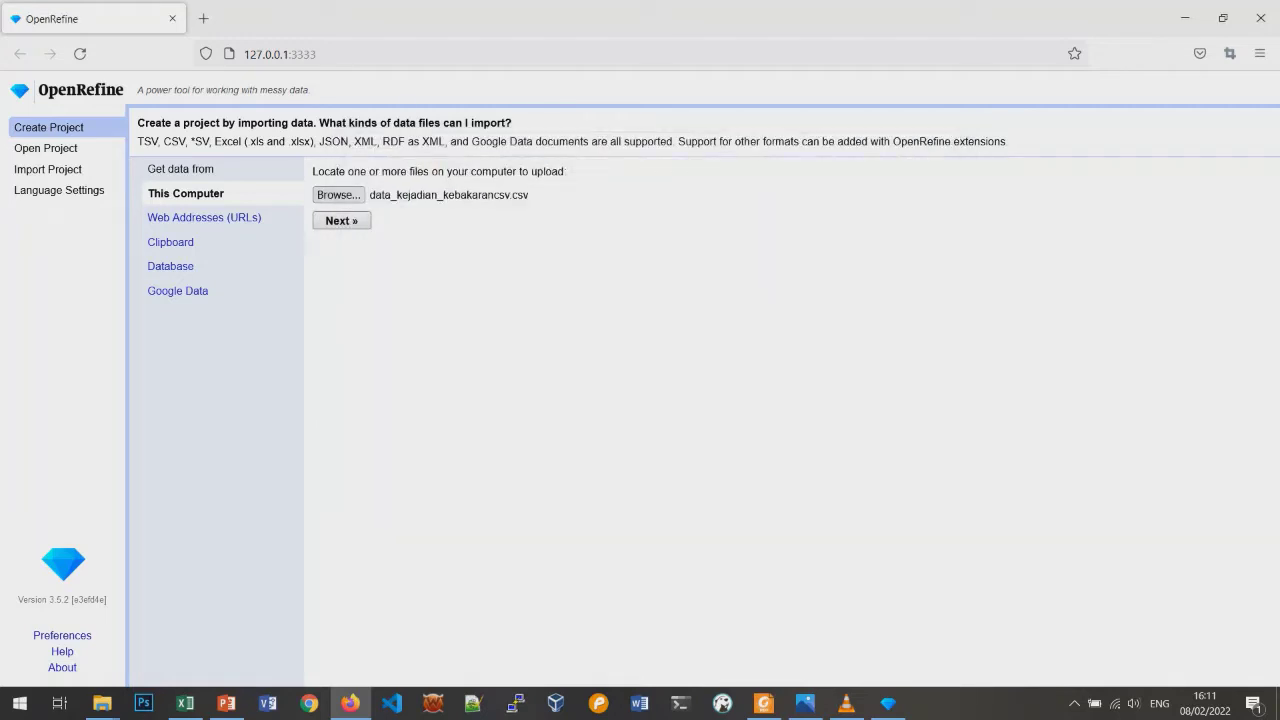
left_click(341, 220)
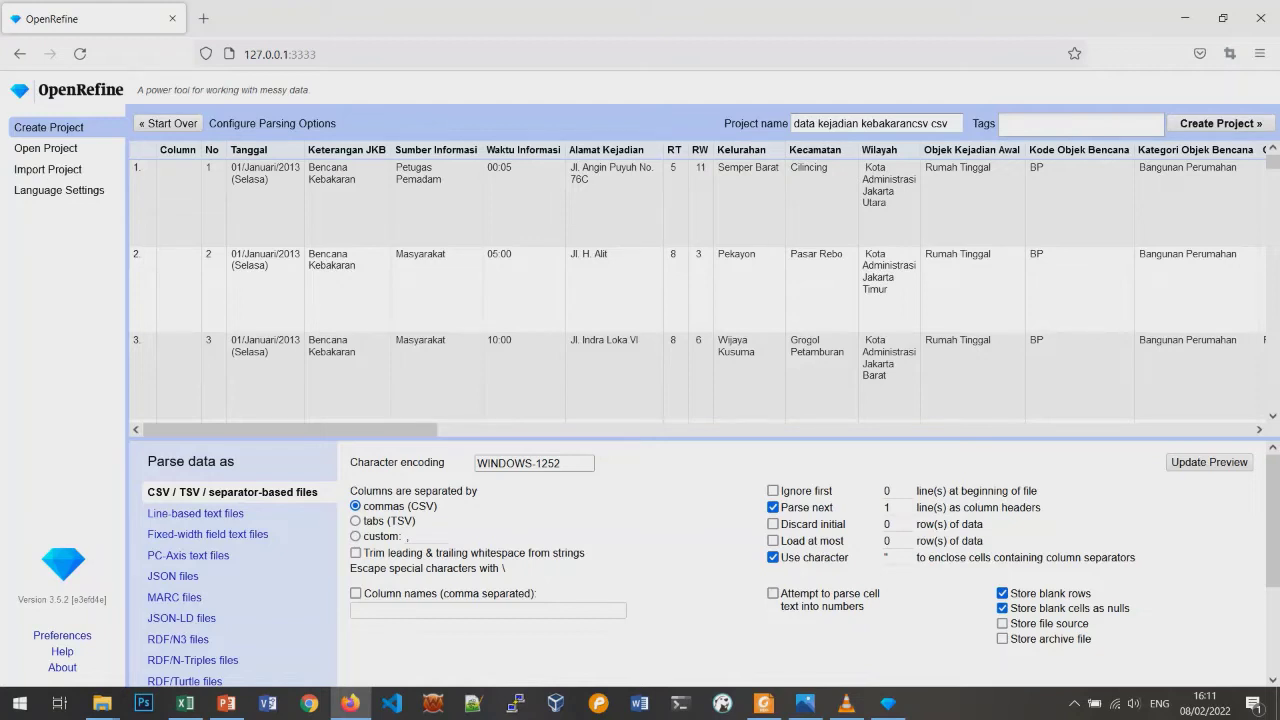
Name the project "data kejadian kebakaran Jkt" and create it with the default CSV parsing options
left_click(897, 123)
key("shift+End")
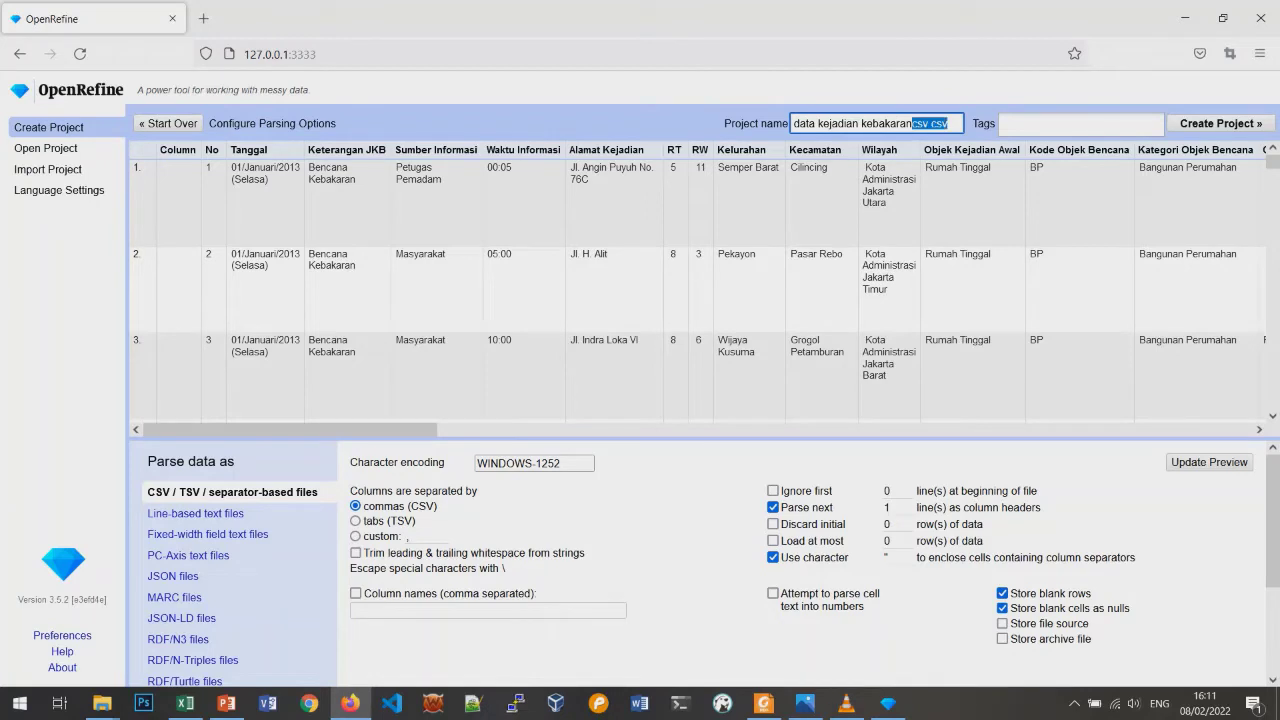
type("Ja")
key("BackSpace")
type("kt")
type("t")
left_click(1220, 123)
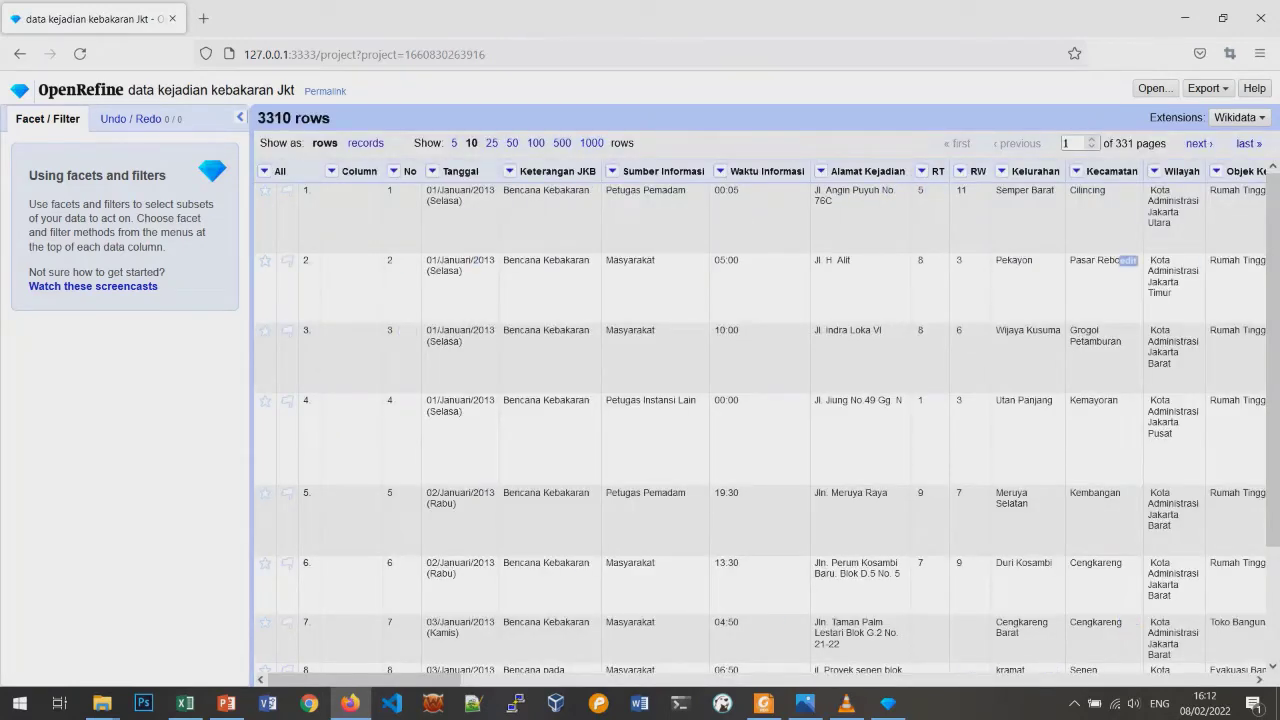
Remove the commas from the Taksiran Kerugian column with the GREL transform value.replace(",","")
scroll(1040, 337, "down", 1)
scroll(1045, 337, "up", 1)
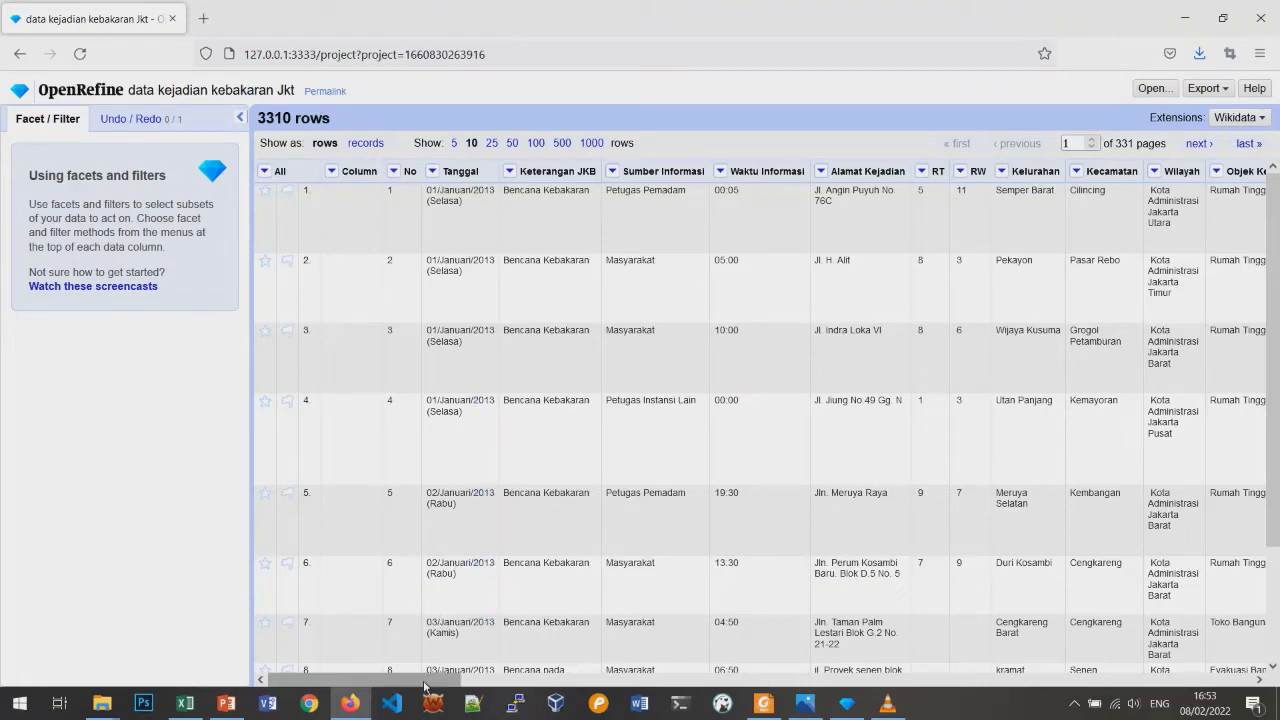
left_click_drag(430, 677, 1230, 700)
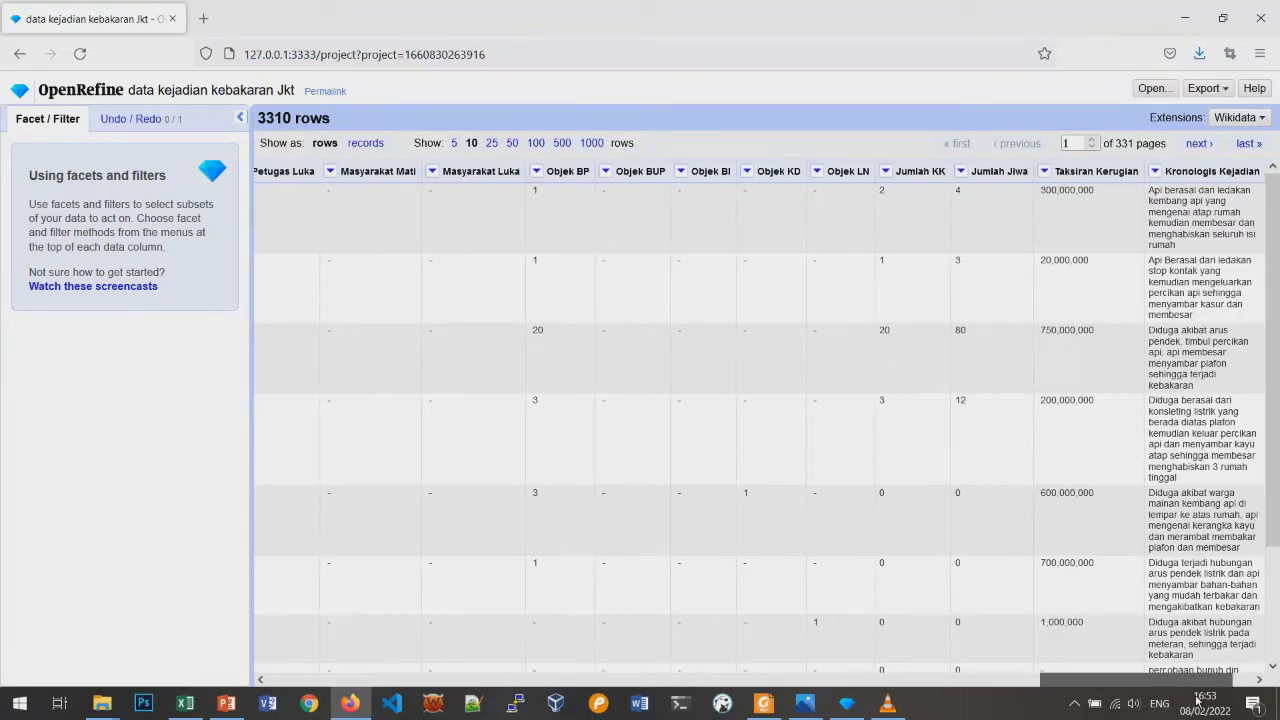
left_click(1042, 173)
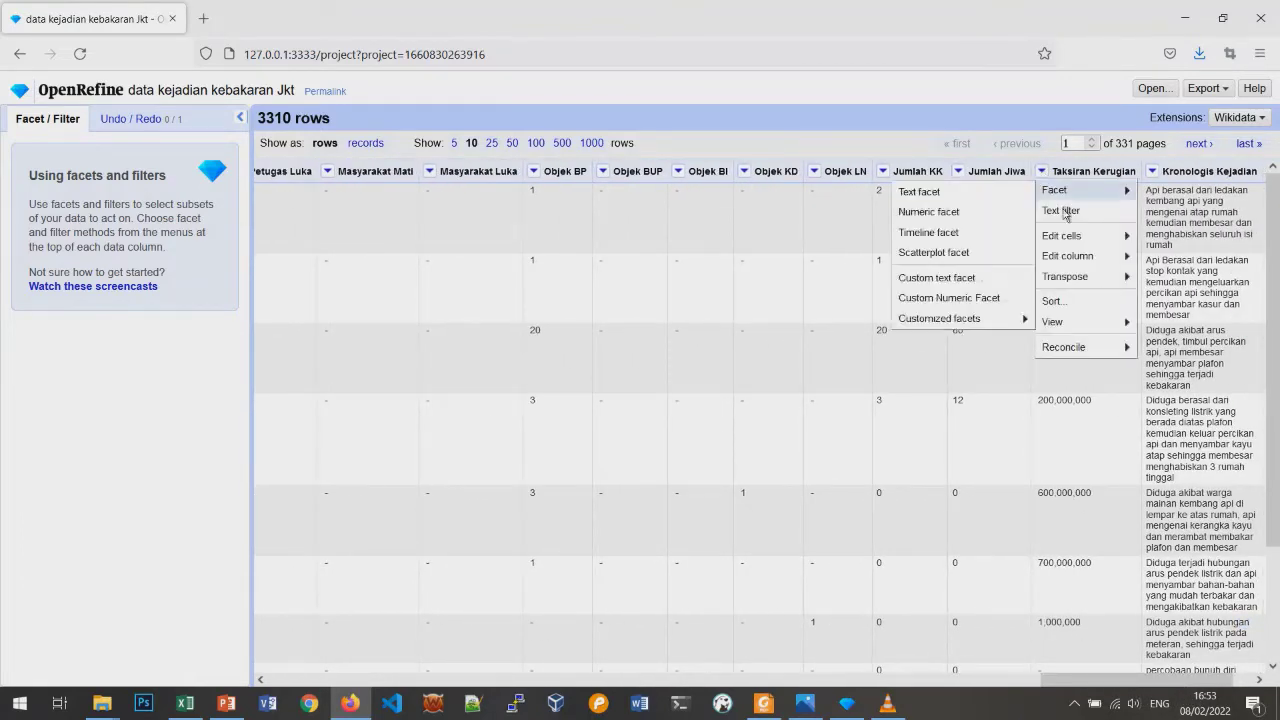
mouse_move(1097, 240)
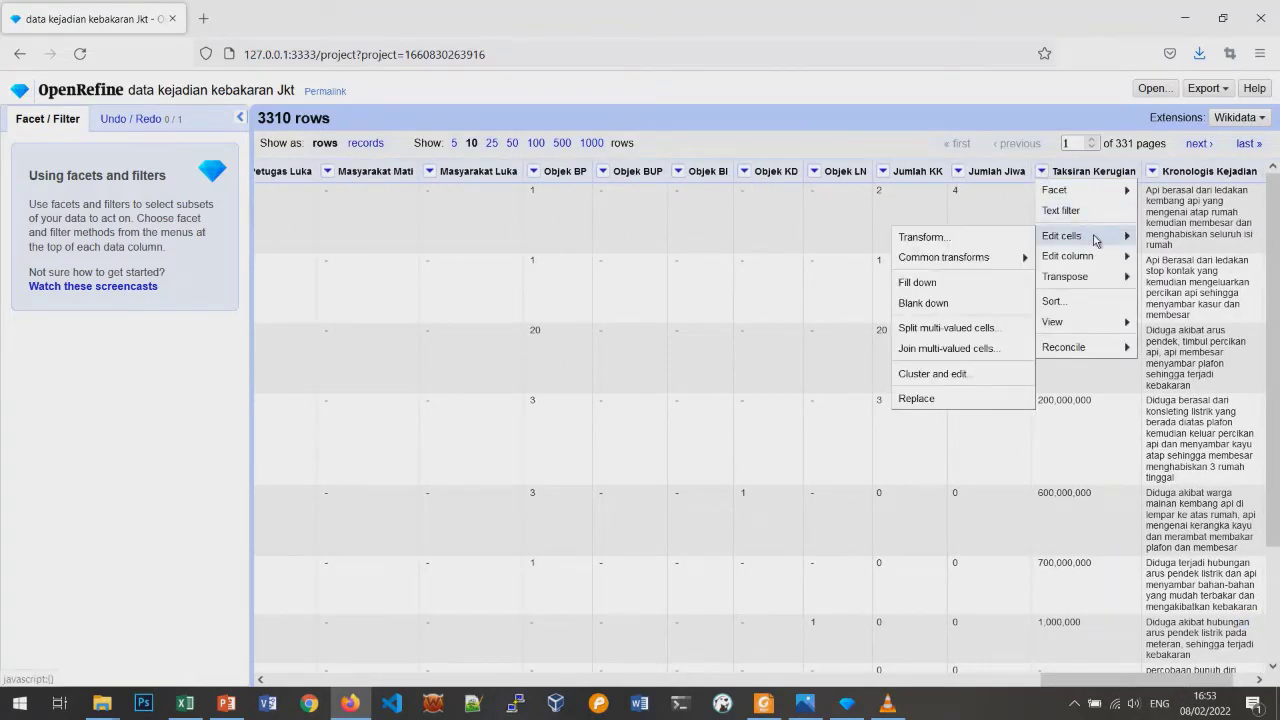
left_click(955, 240)
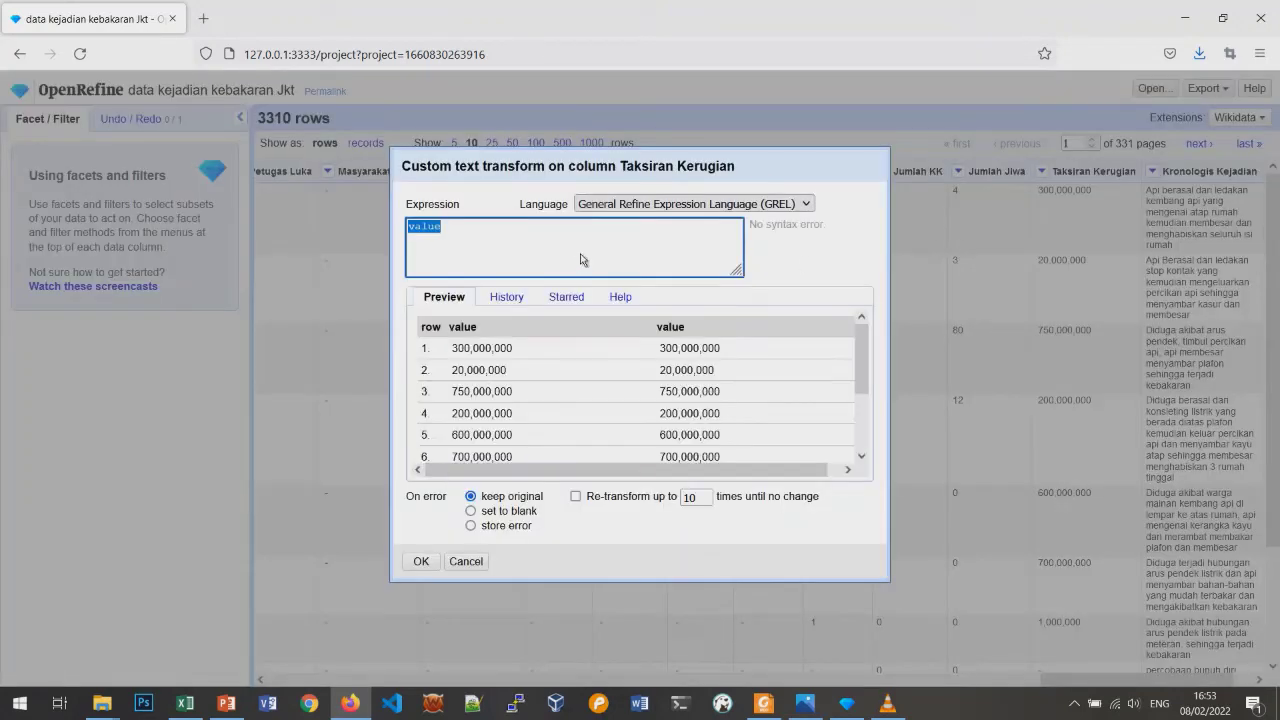
type(".replace(\",\",")
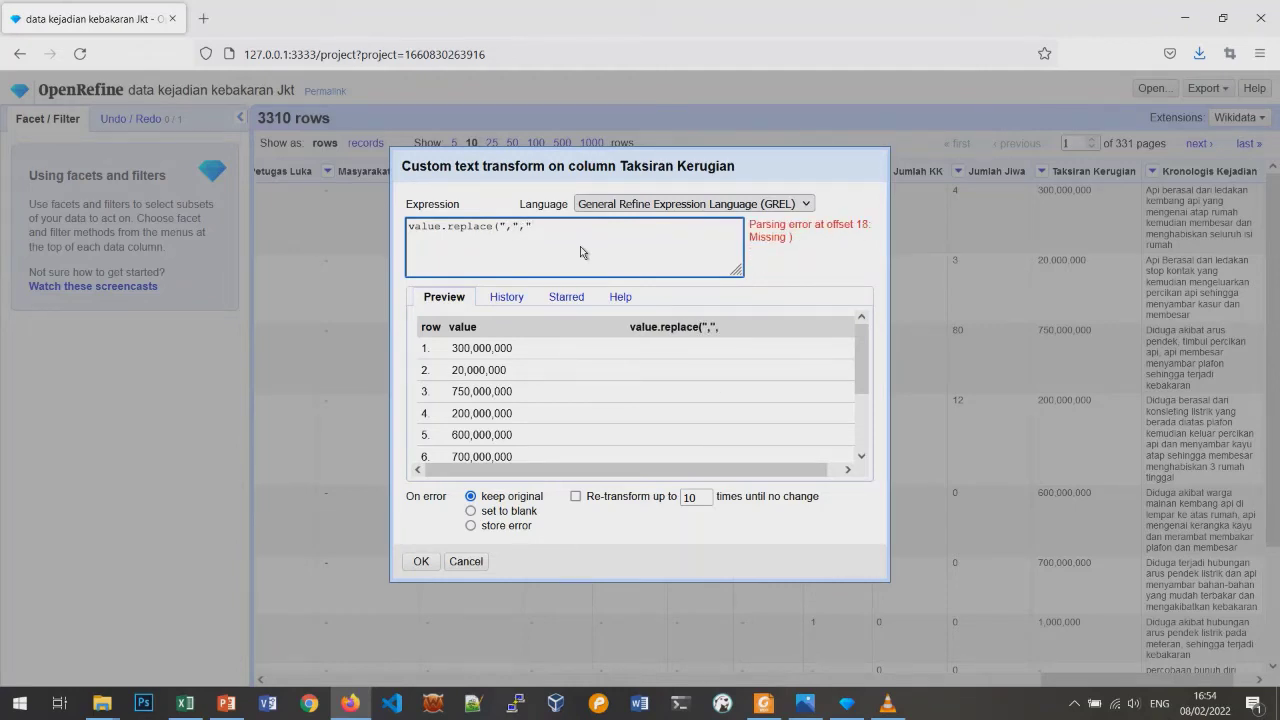
type("\"")
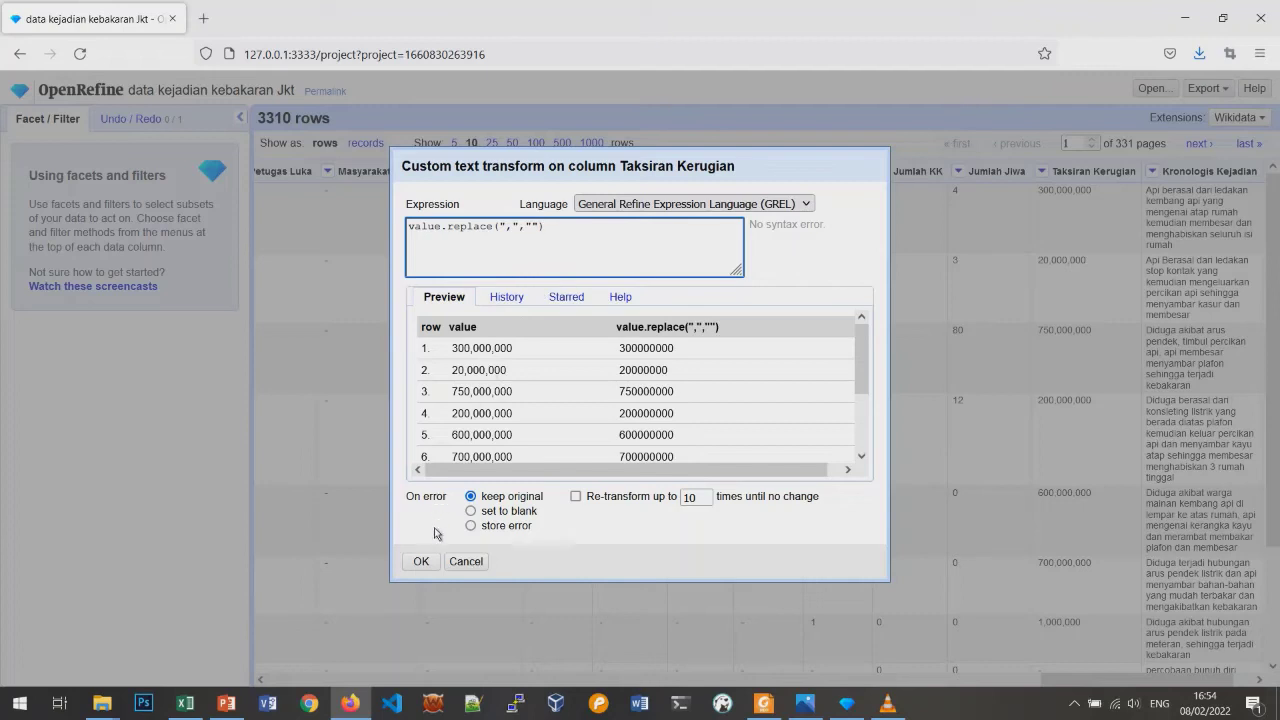
left_click(421, 561)
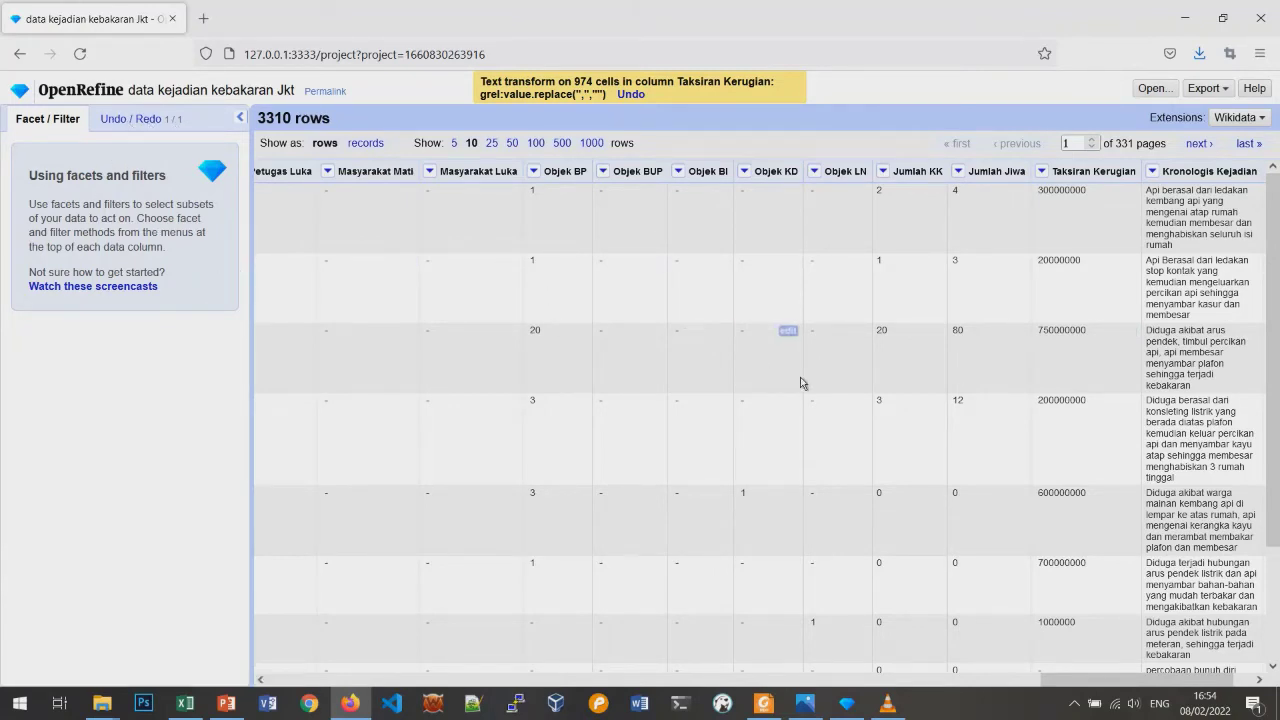
double_click(1058, 197)
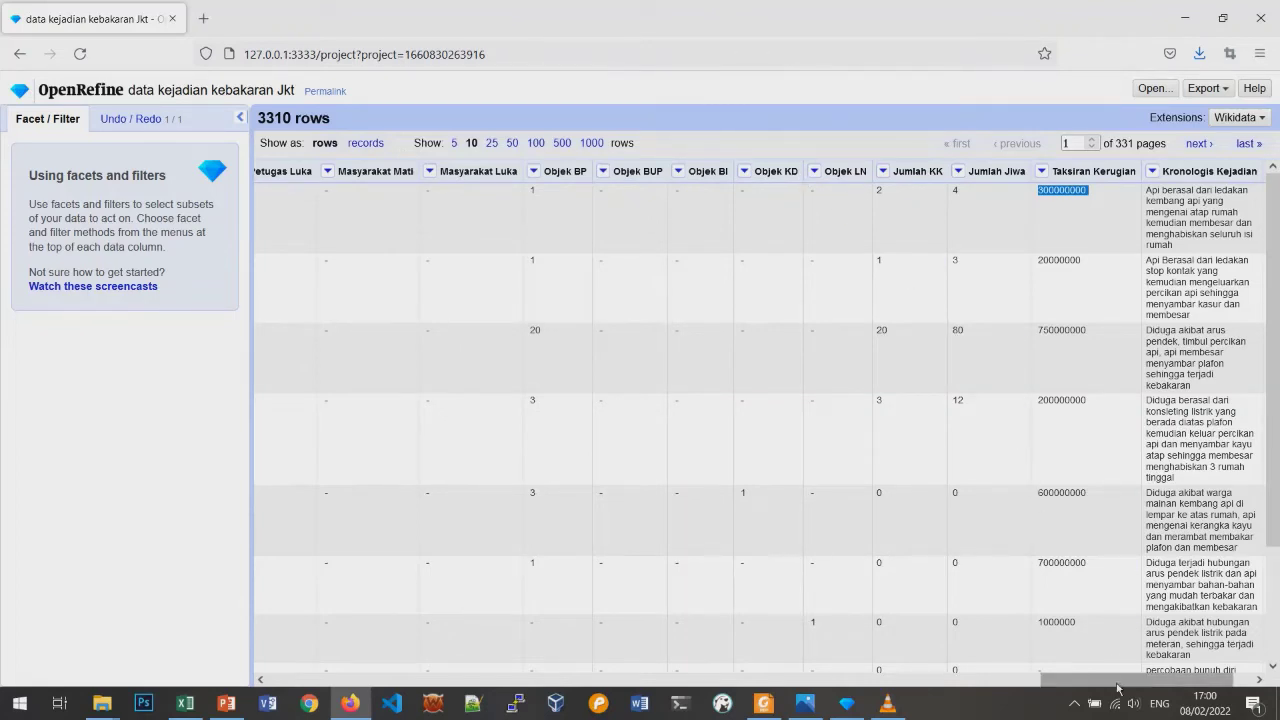
Add a text facet on the Kelurahan column
left_click_drag(1118, 689, 455, 705)
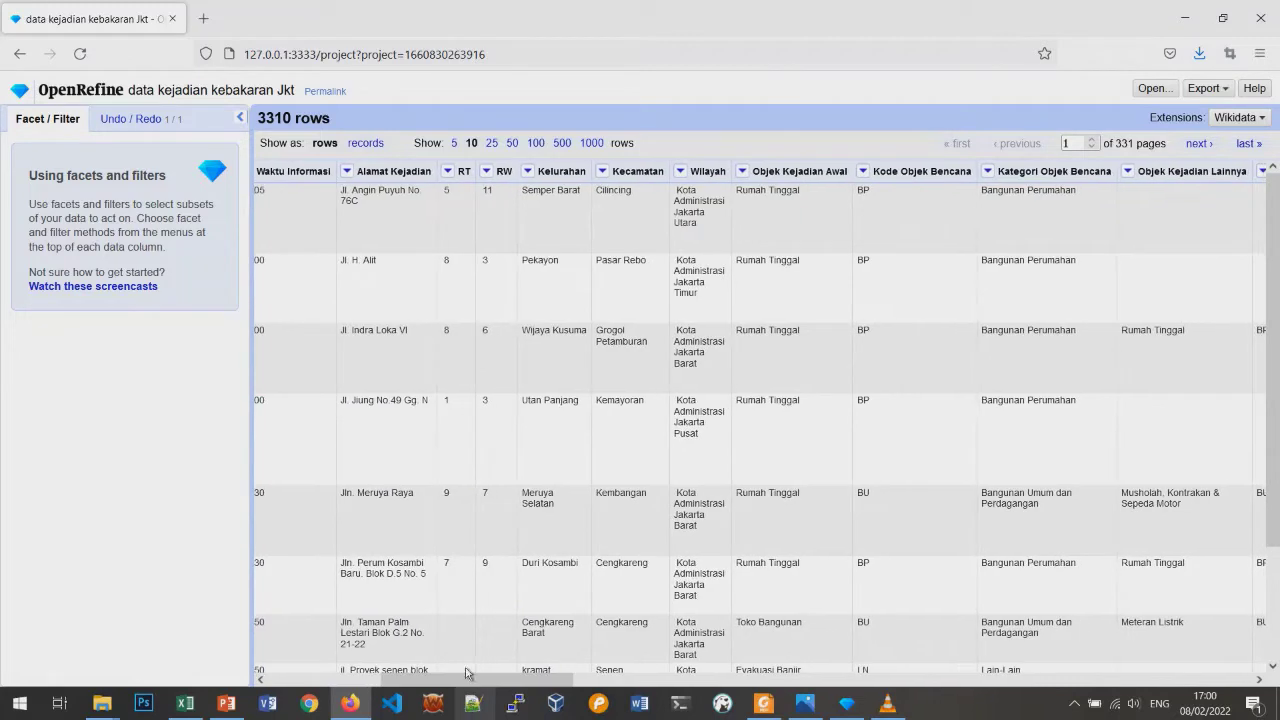
left_click(528, 172)
mouse_move(548, 191)
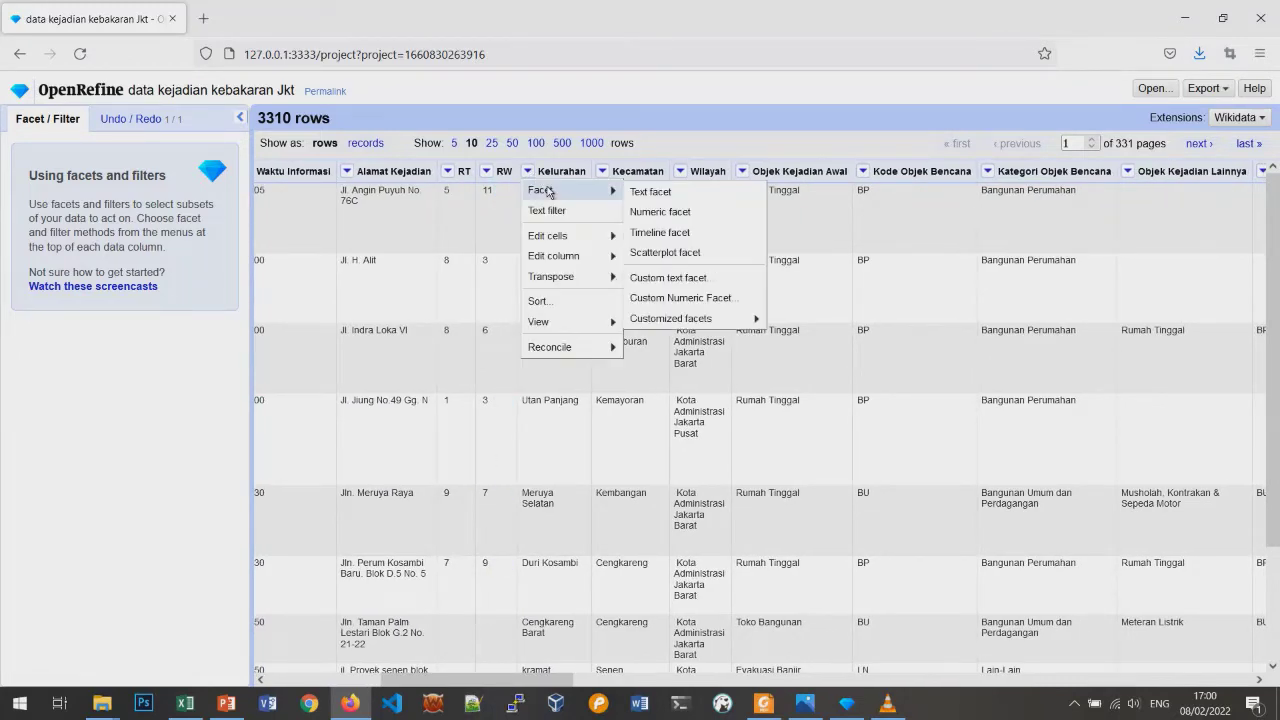
left_click(674, 197)
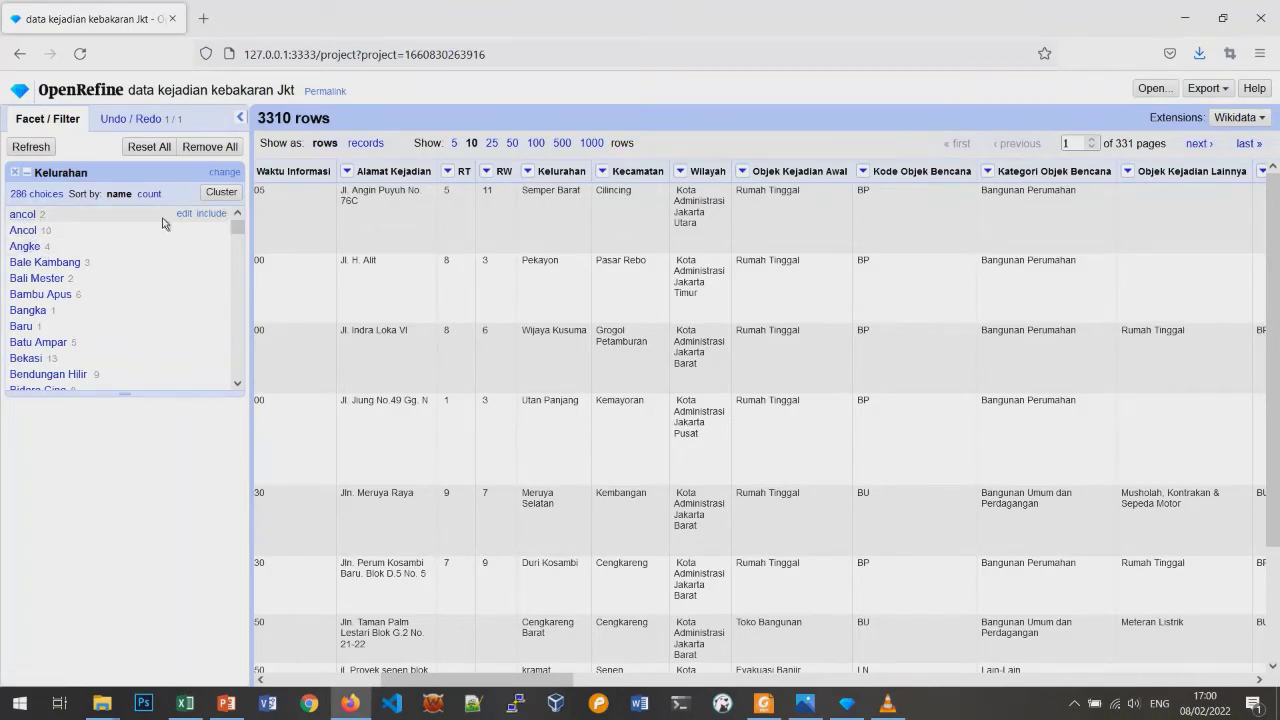
Change the lowercase "ancol" value in the Kelurahan facet to "Ancol" for all matching cells
left_click(183, 215)
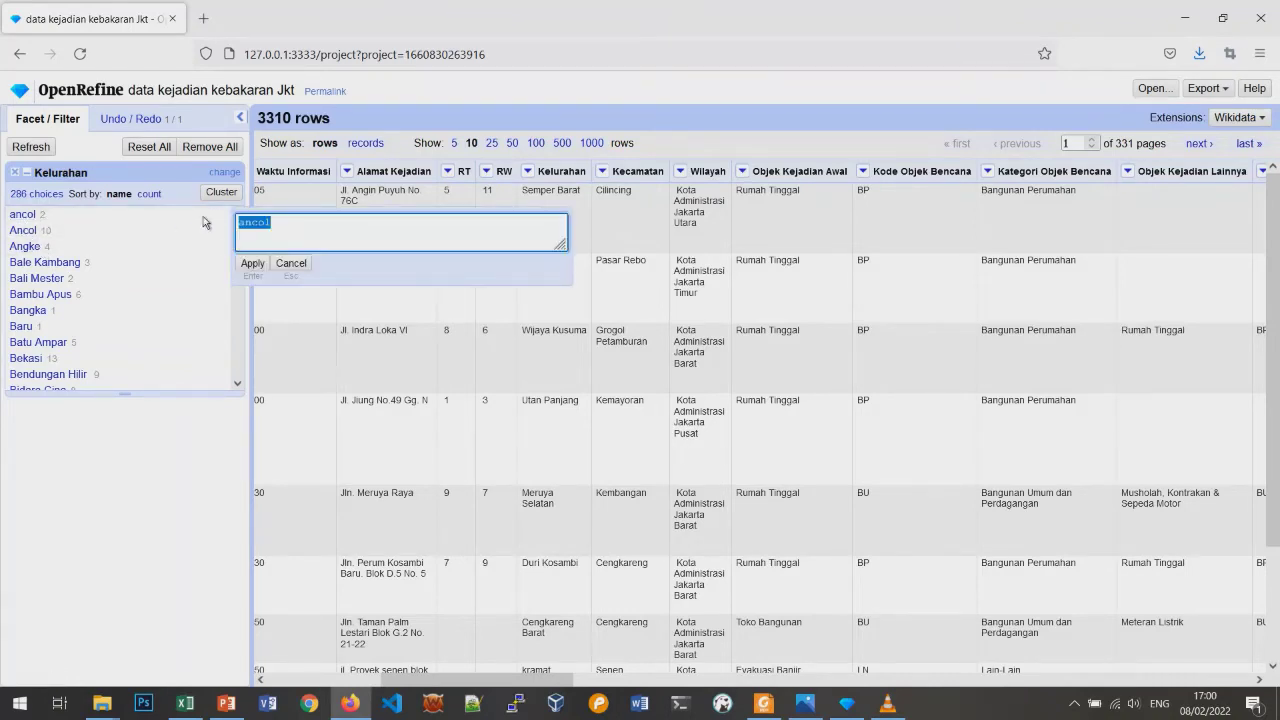
left_click(269, 231)
left_click(252, 264)
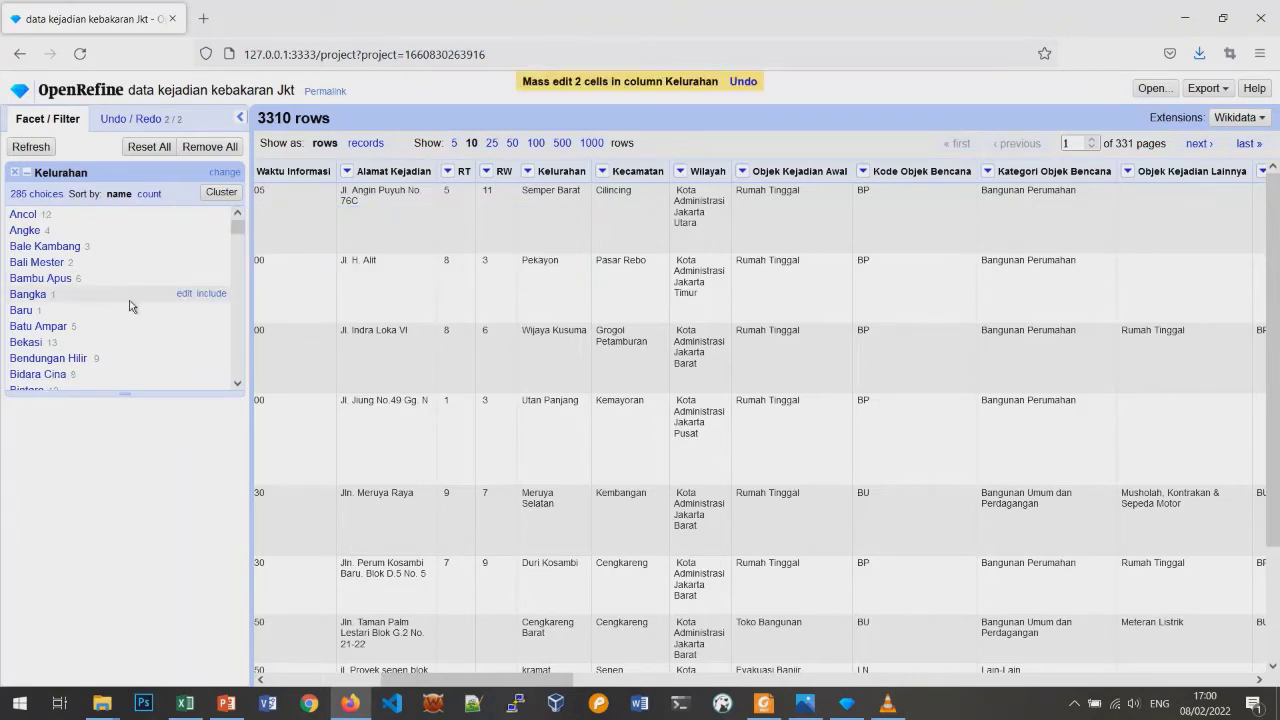
Change the lowercase "cilincing" value in the Kelurahan facet to "Cilincing" for all matching cells
scroll(193, 284, "down", 4)
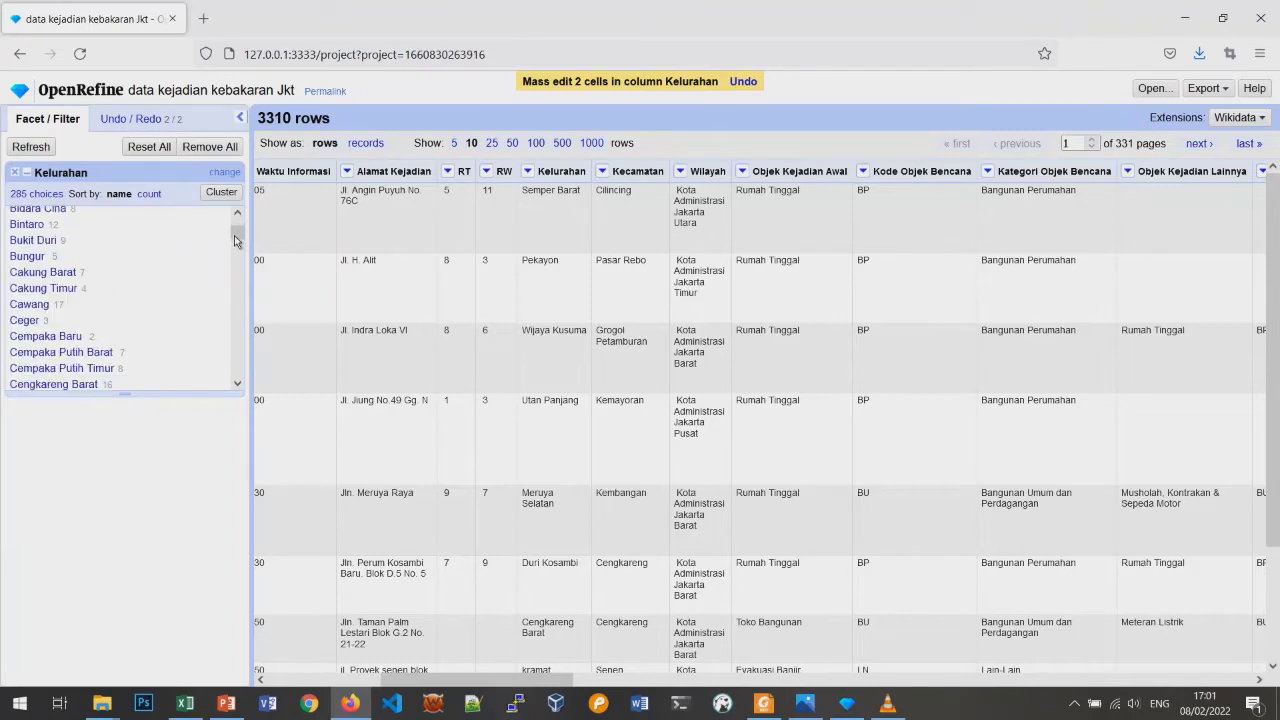
scroll(185, 317, "down", 2)
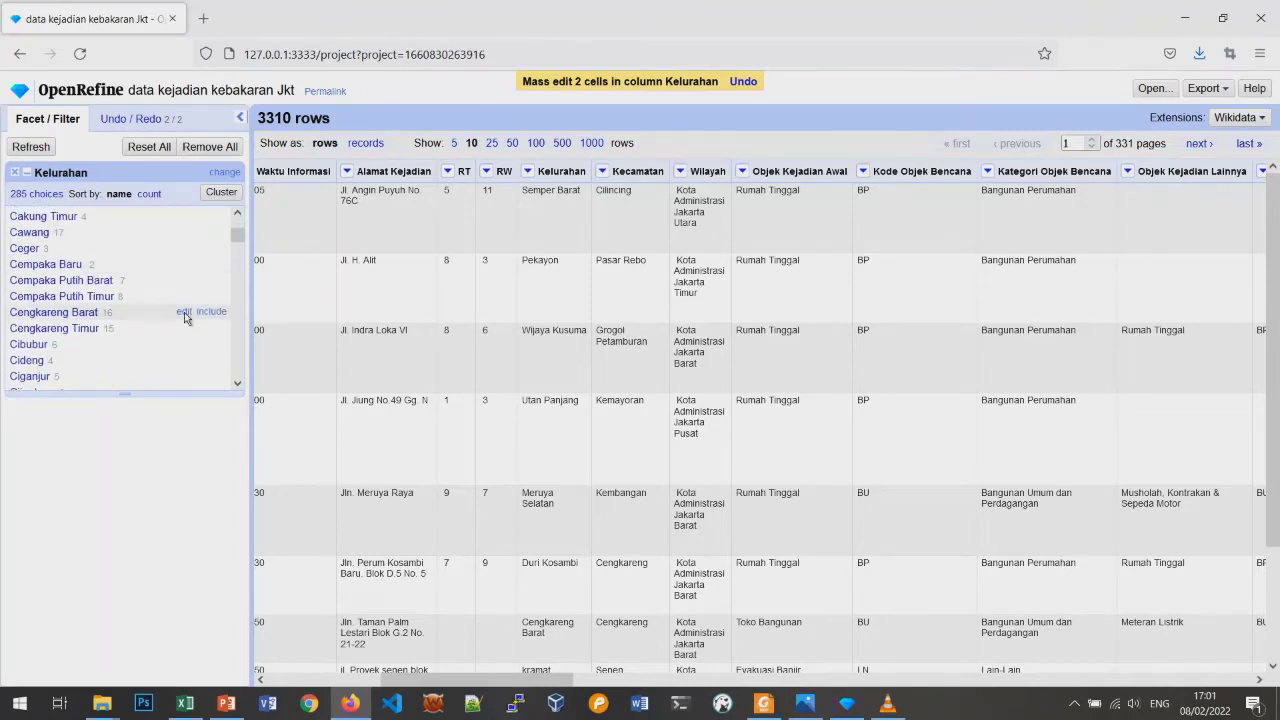
scroll(169, 337, "down", 6)
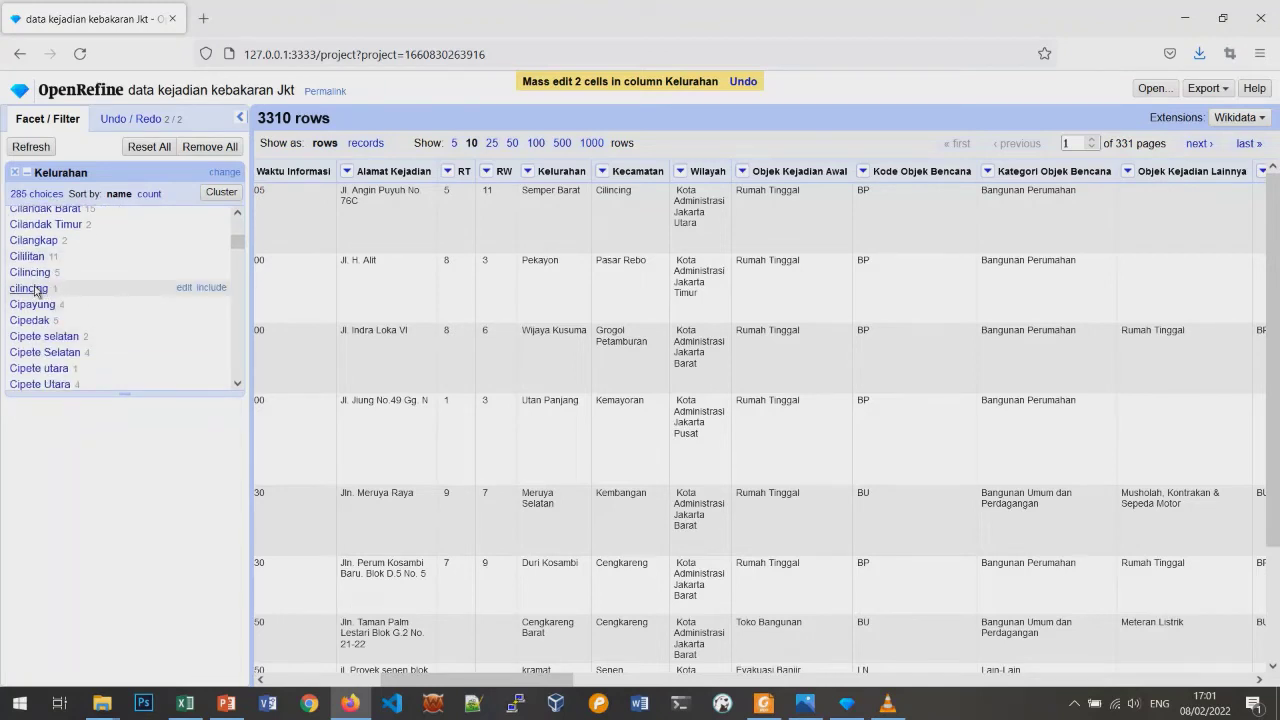
left_click(183, 289)
left_click(291, 299)
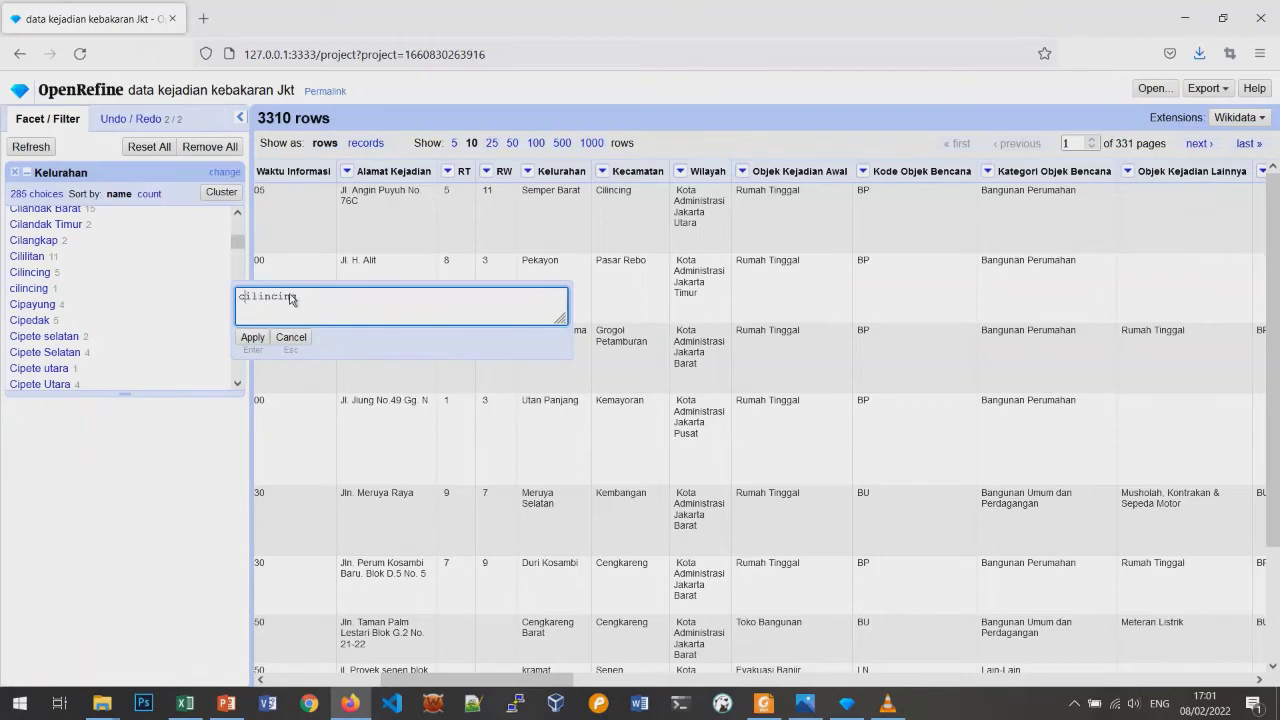
key("Home")
key("Delete")
type("C")
left_click(252, 337)
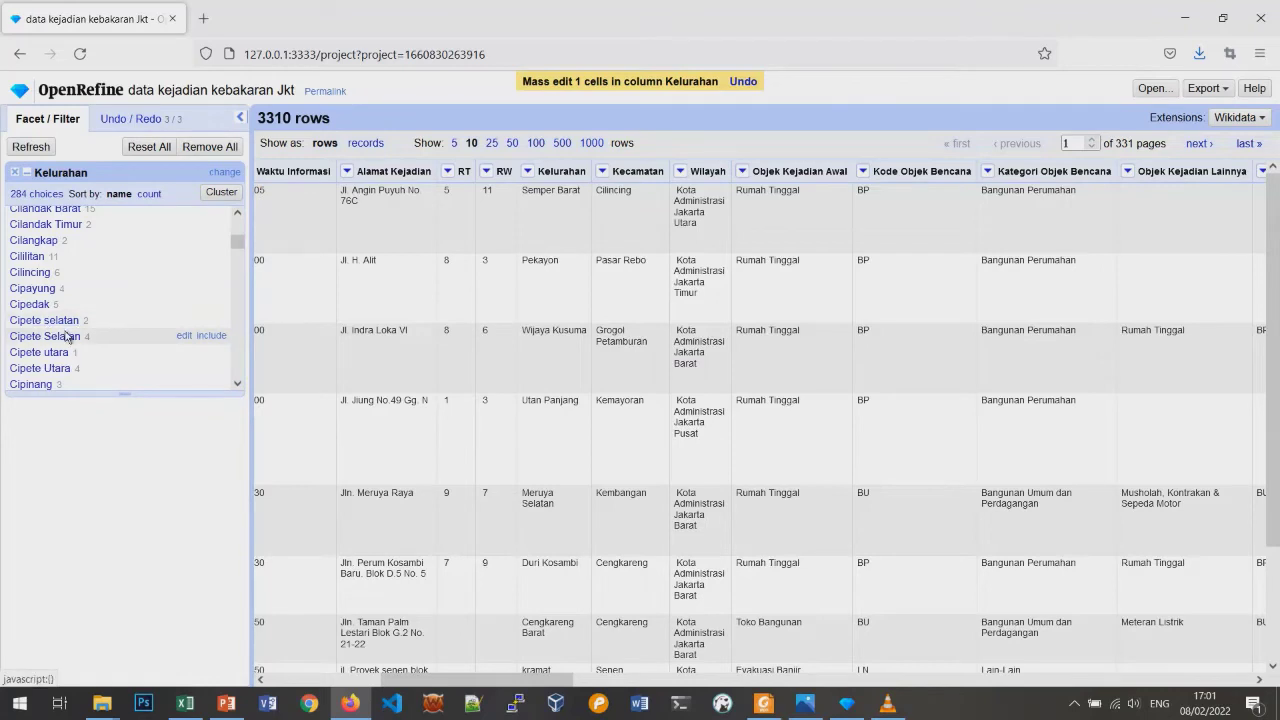
Rename the "Cipete selatan" value in the Kelurahan facet to "Cipete Selatan"
left_click(183, 321)
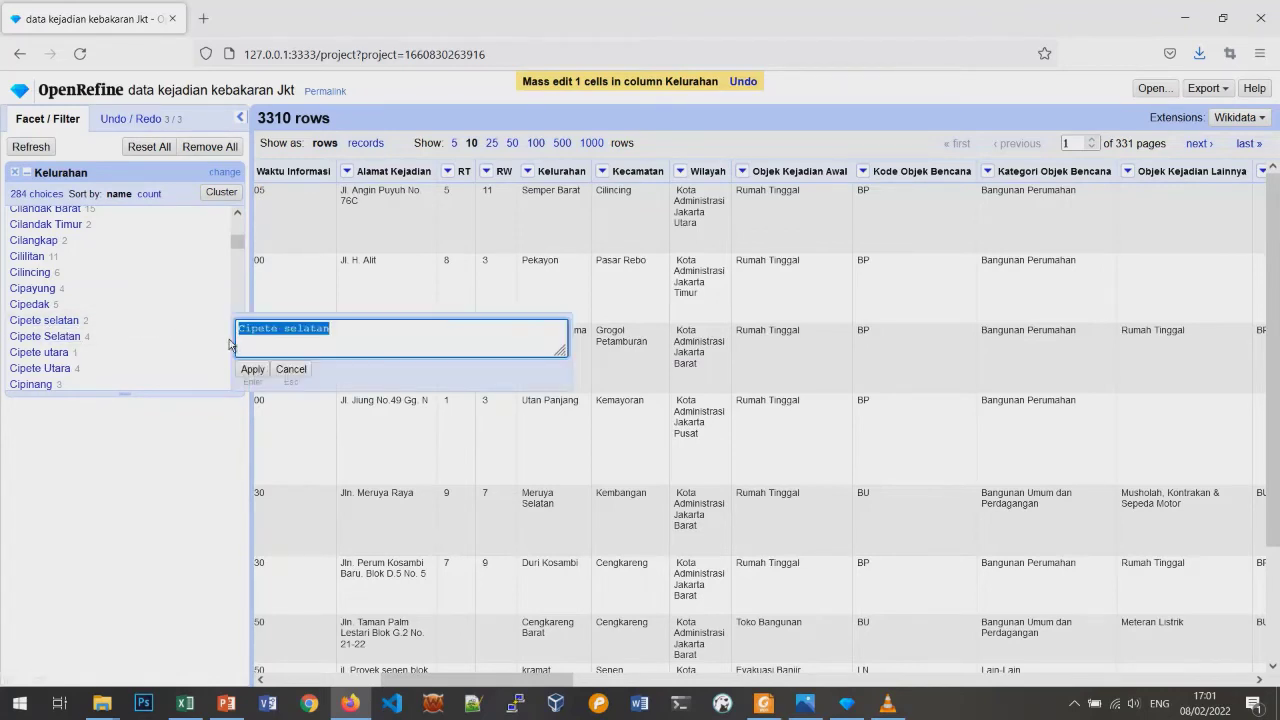
left_click(296, 331)
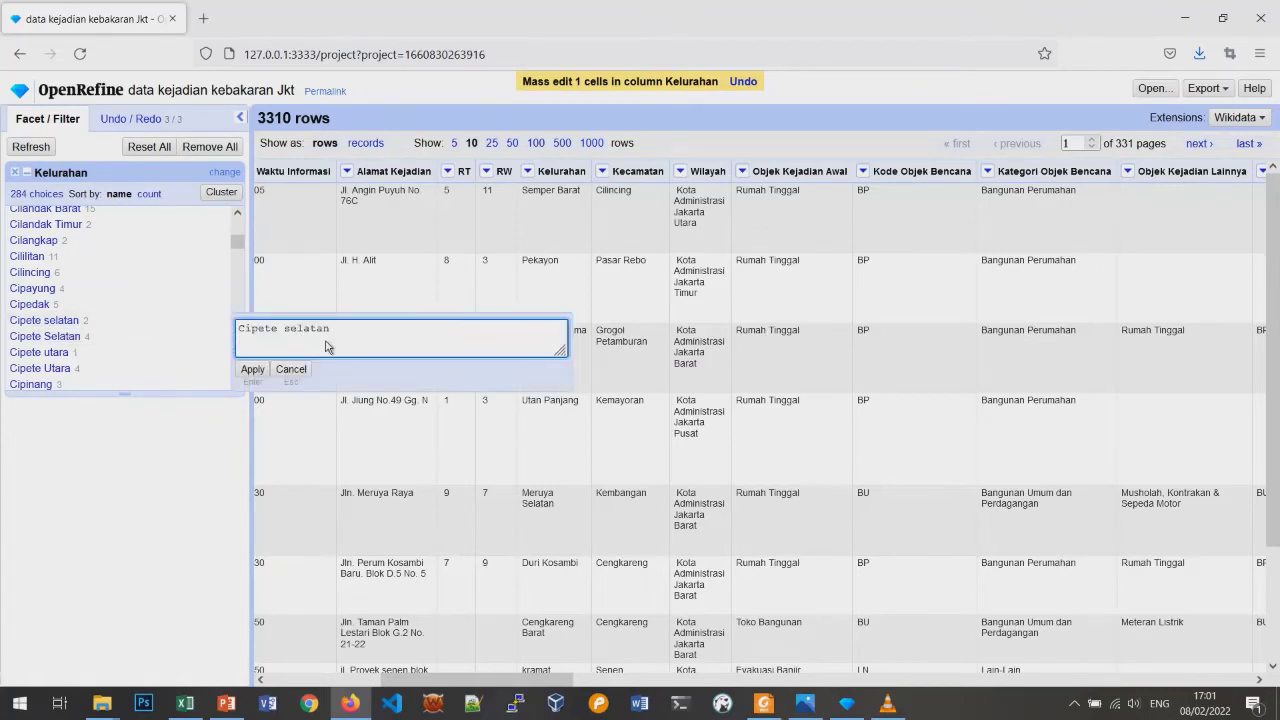
key("BackSpace")
type("S")
left_click(250, 371)
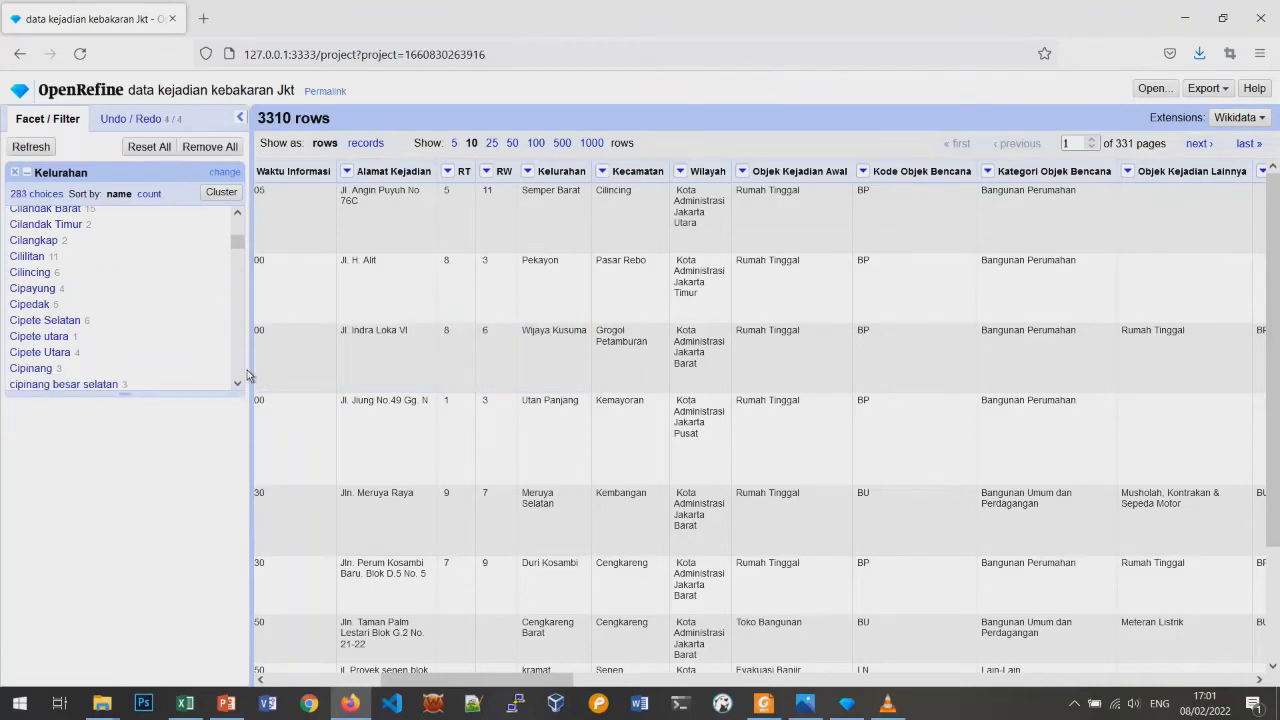
Correct the "Duren tiga" value in the Kelurahan facet to "Duren Tiga" and refresh the facets
mouse_move(166, 341)
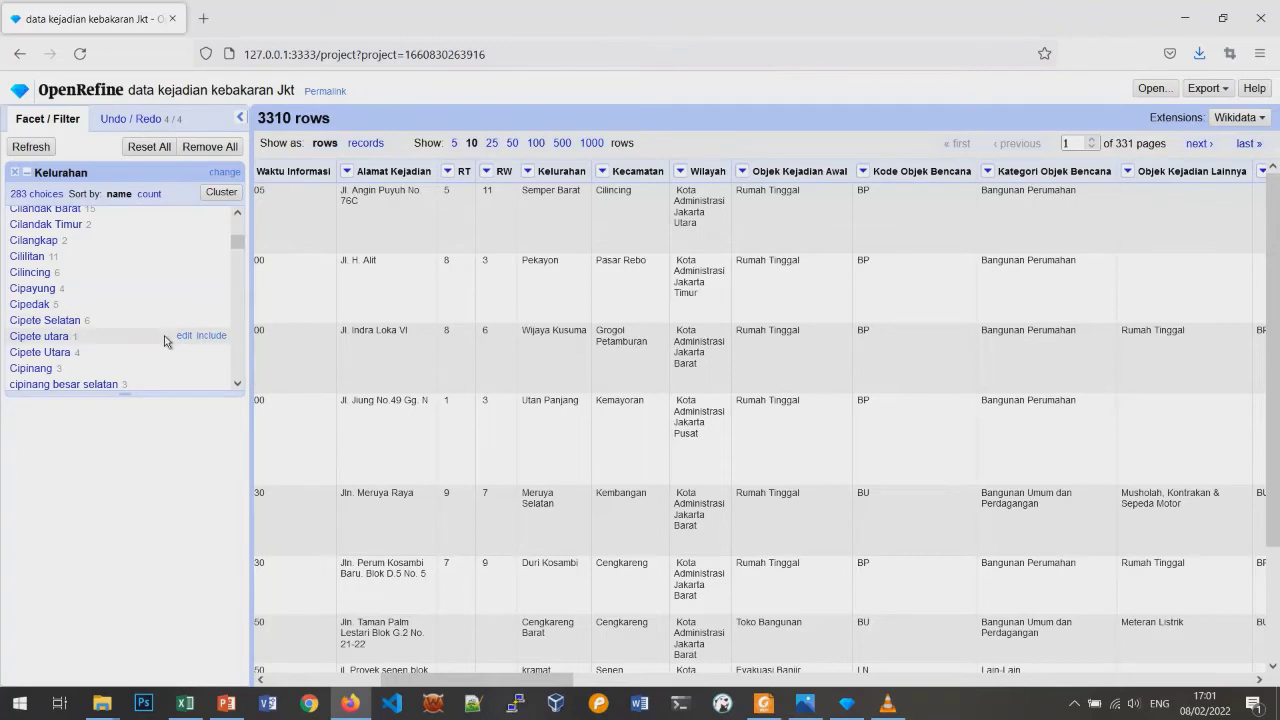
scroll(169, 343, "down", 3)
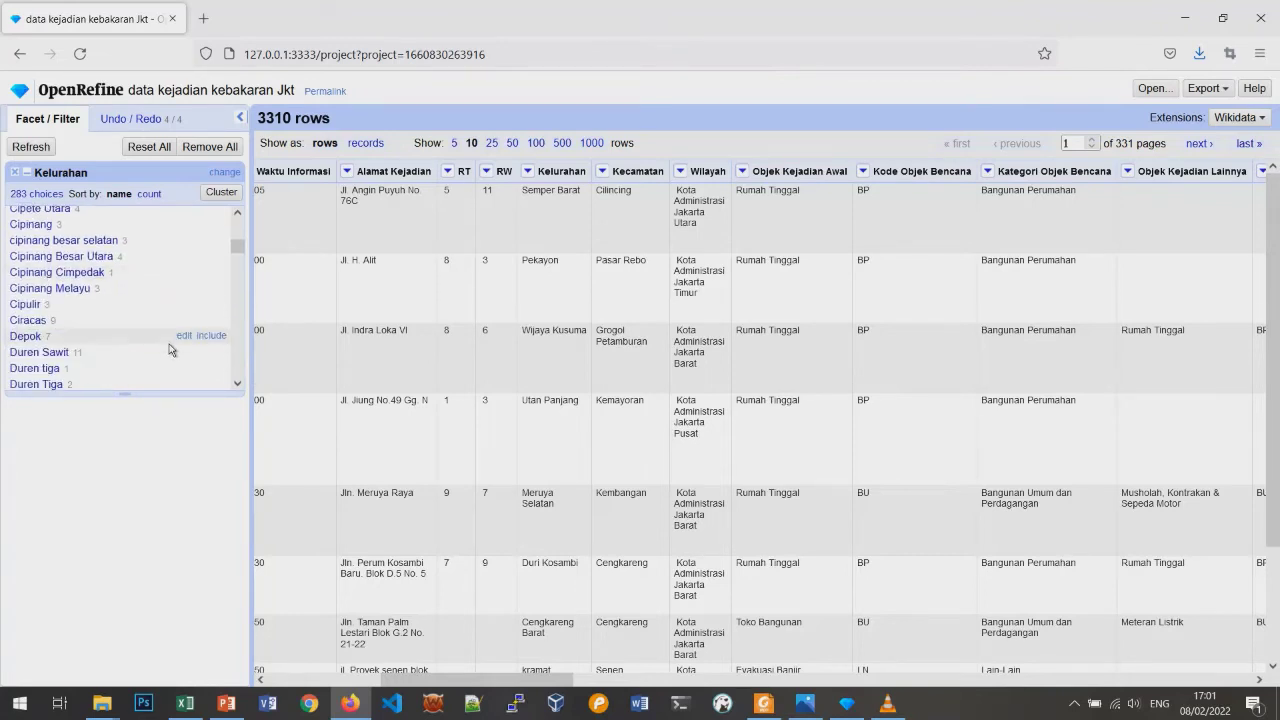
scroll(169, 349, "down", 2)
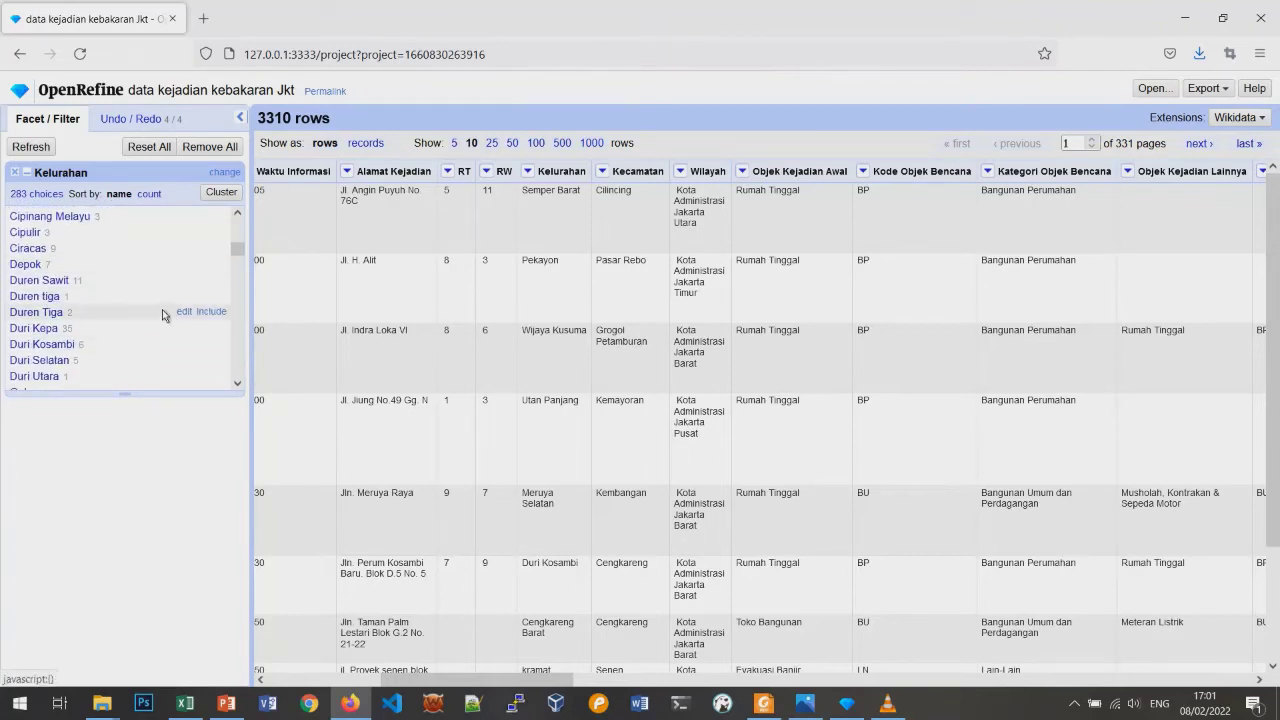
left_click(186, 297)
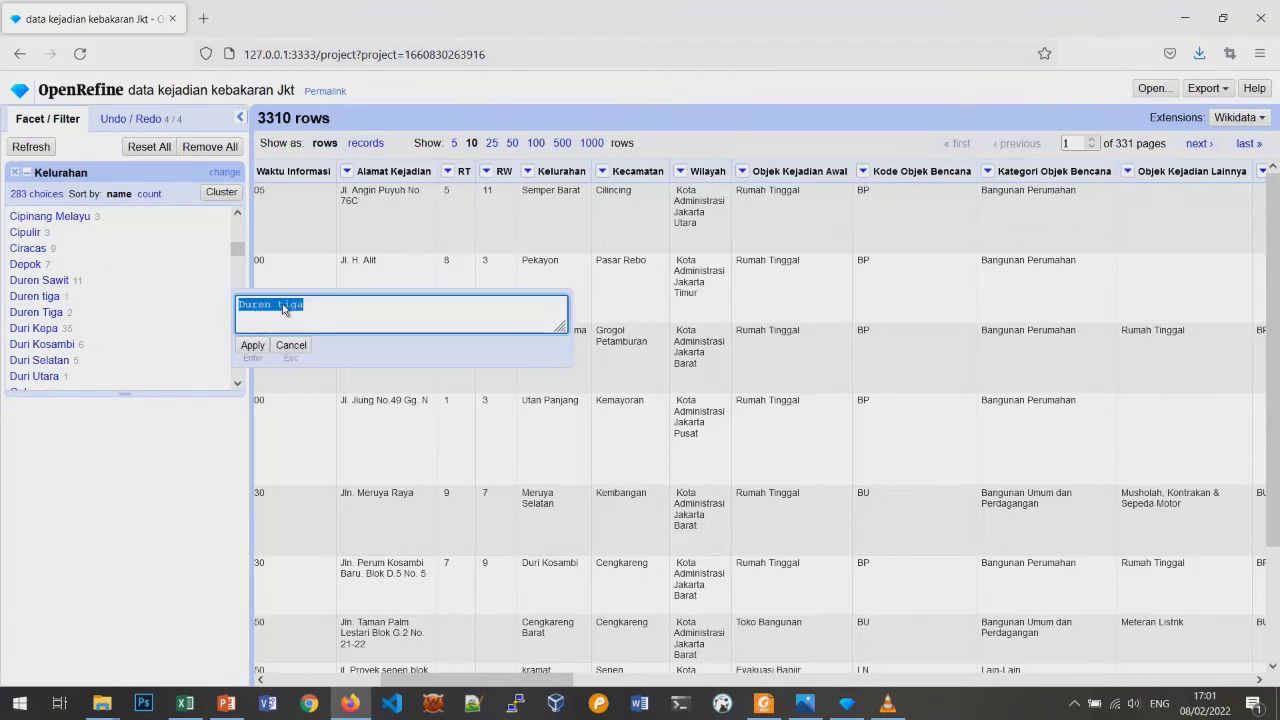
left_click(330, 322)
key("Left")
key("Left")
key("Left")
key("BackSpace")
type("T")
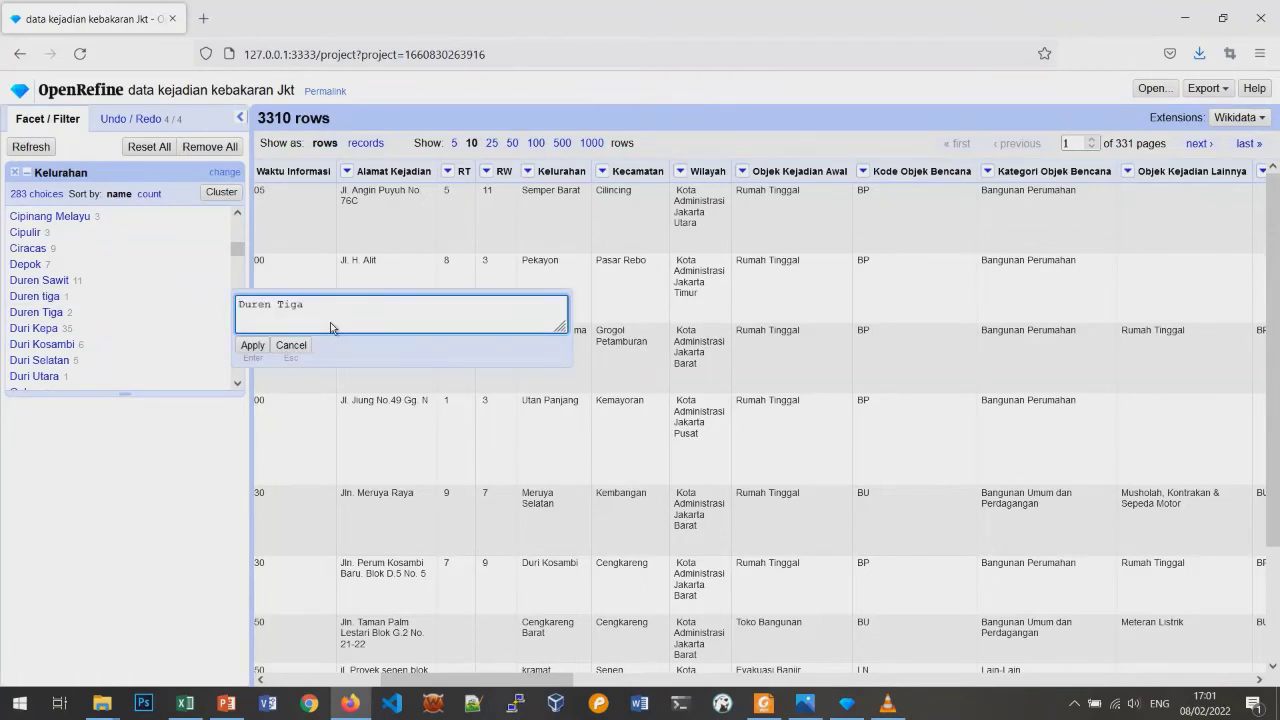
left_click(252, 345)
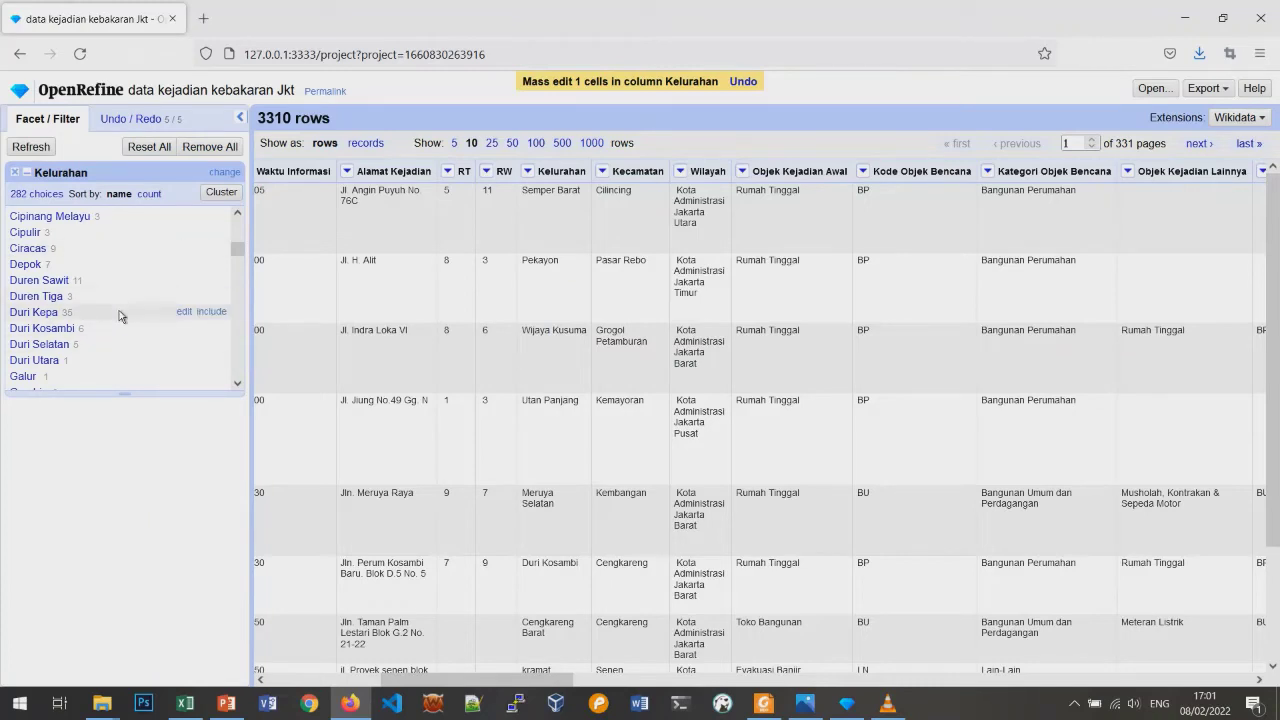
left_click(31, 147)
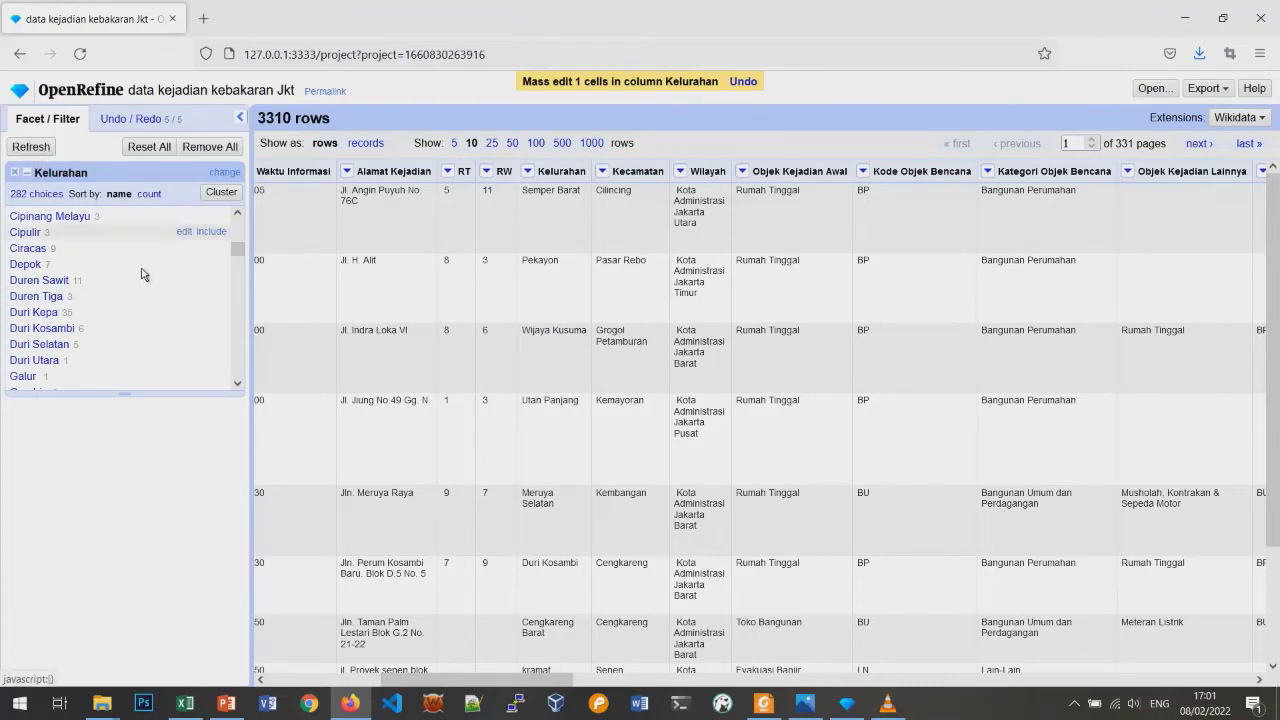
Remove the Kelurahan text facet and open Cluster and edit for the Kelurahan column
scroll(143, 272, "up", 10)
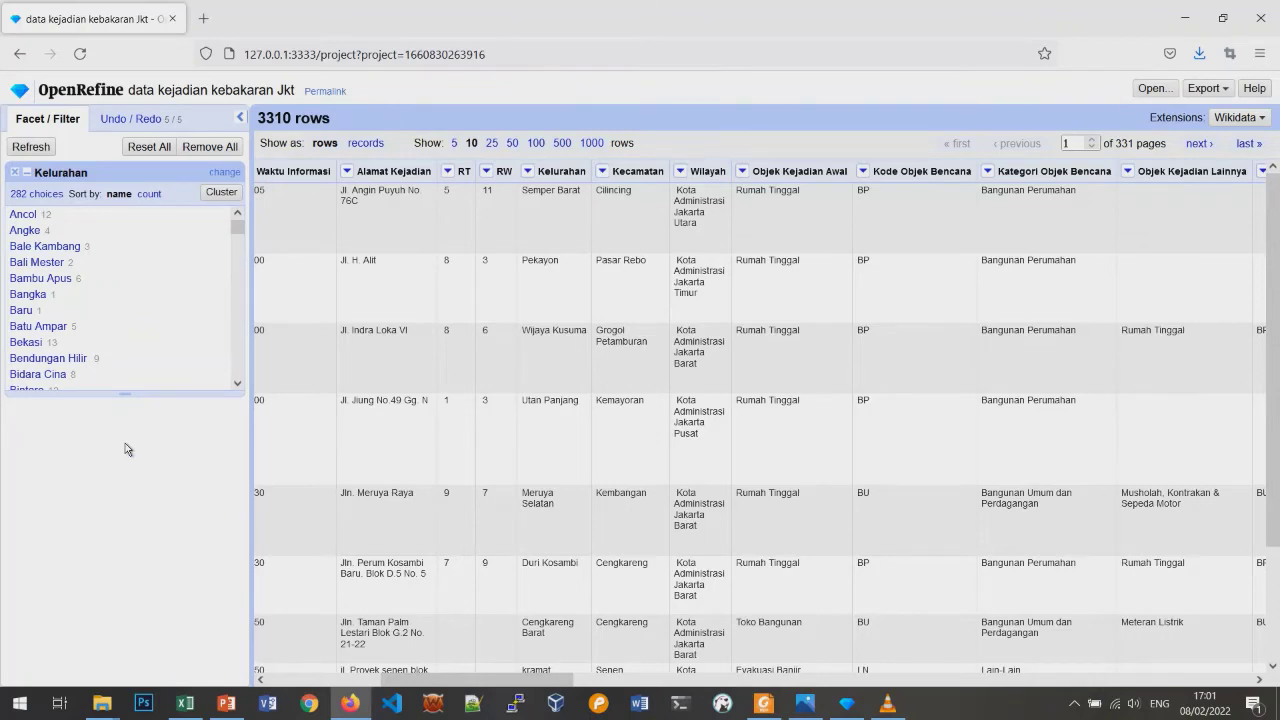
left_click(14, 176)
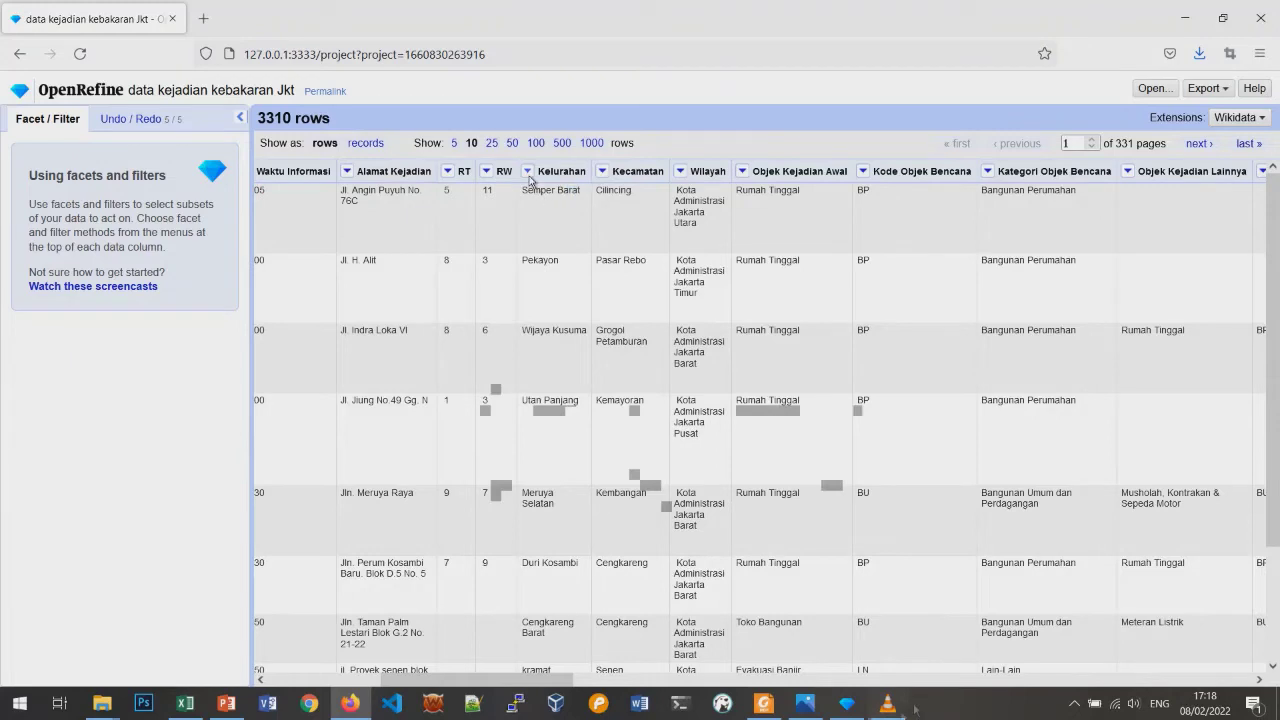
left_click(528, 174)
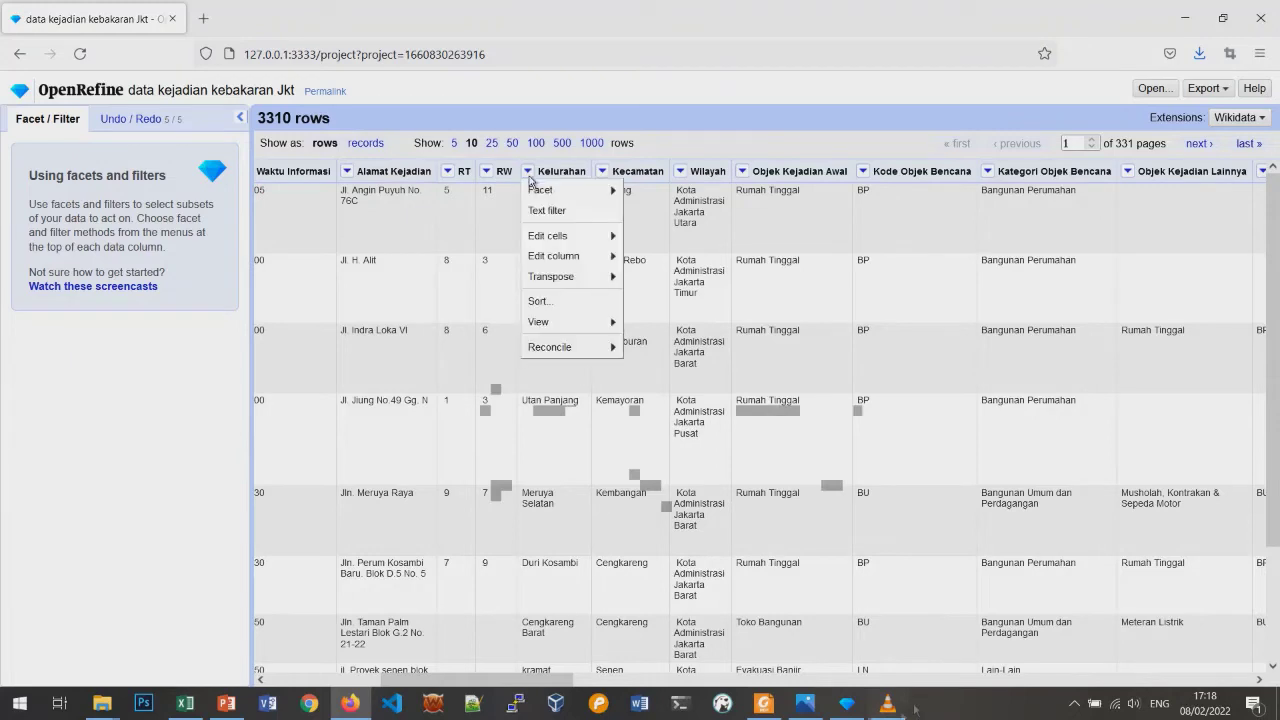
mouse_move(586, 237)
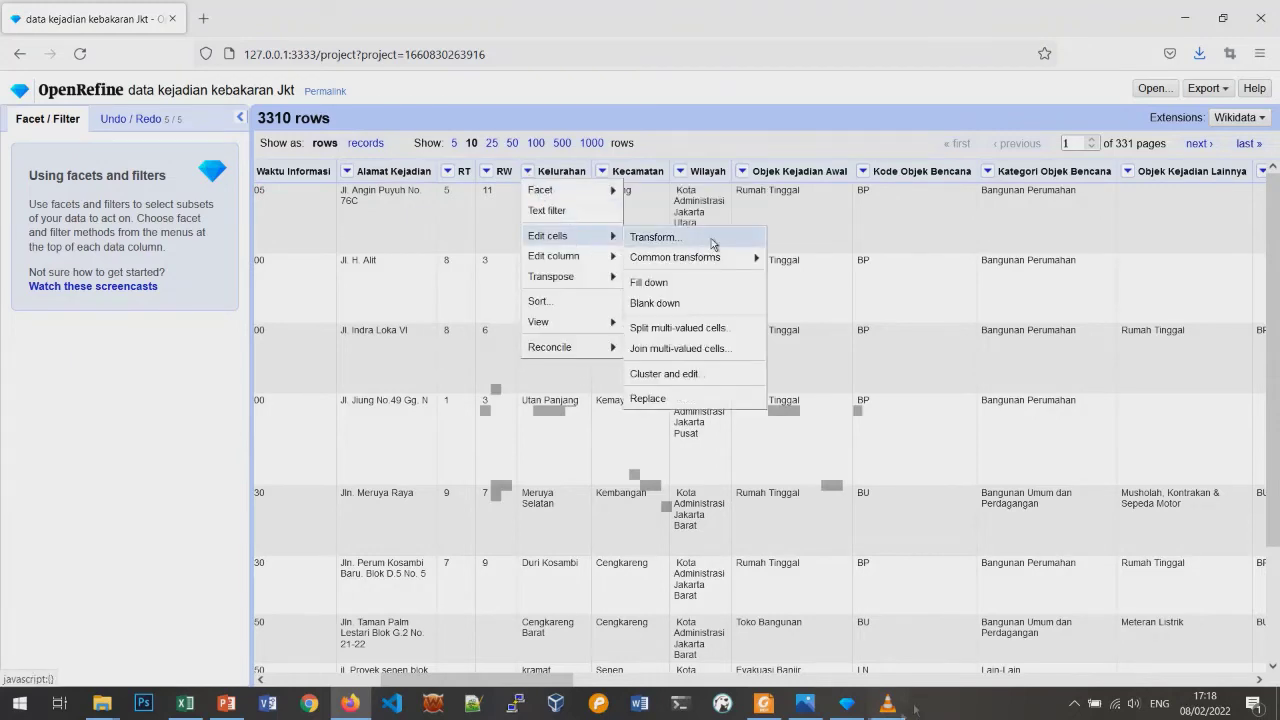
left_click(699, 376)
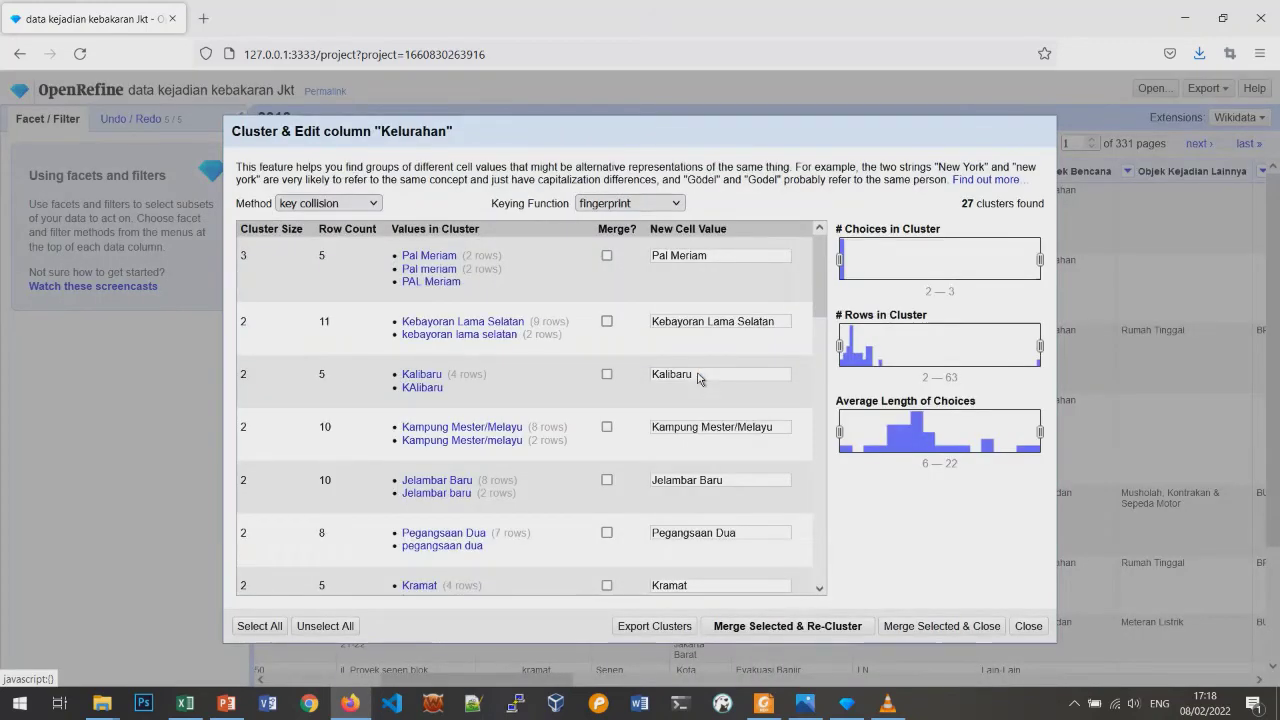
Merge the Pal Meriam, Kebayoran Lama Selatan, Kalibaru and Kampung Mester/Melayu clusters under their suggested values and re-cluster
mouse_move(402, 292)
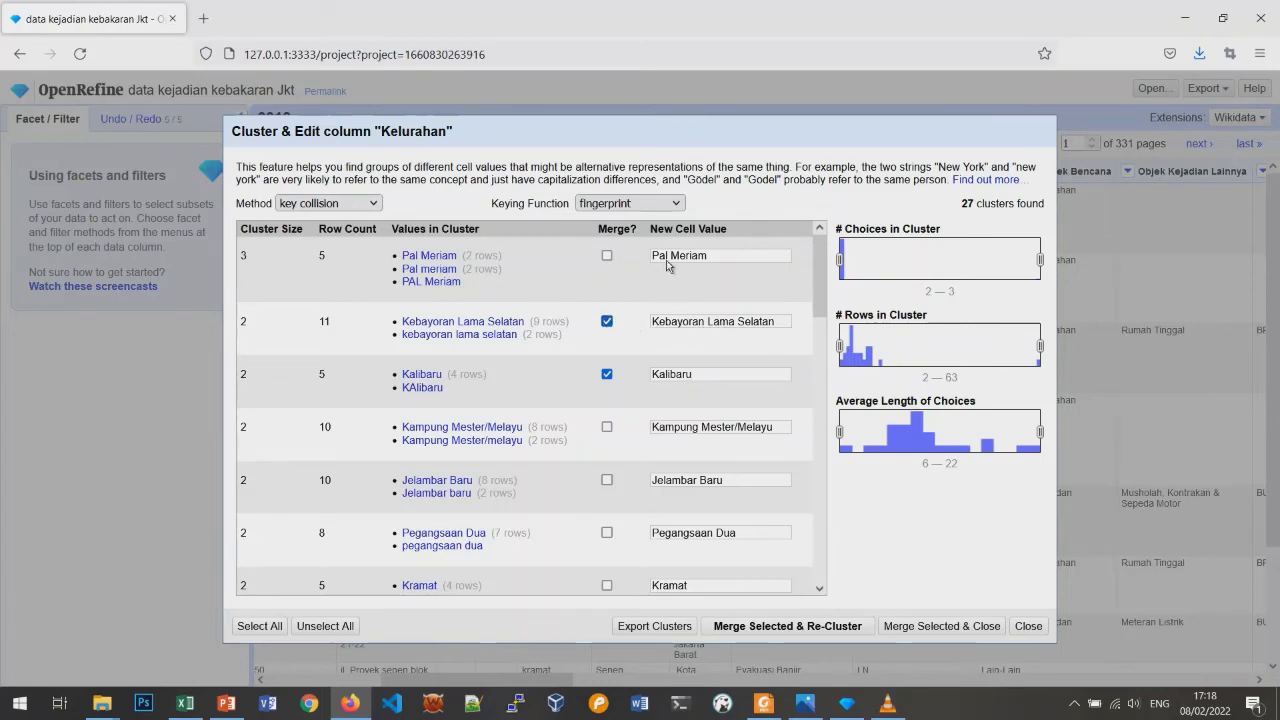
left_click(607, 256)
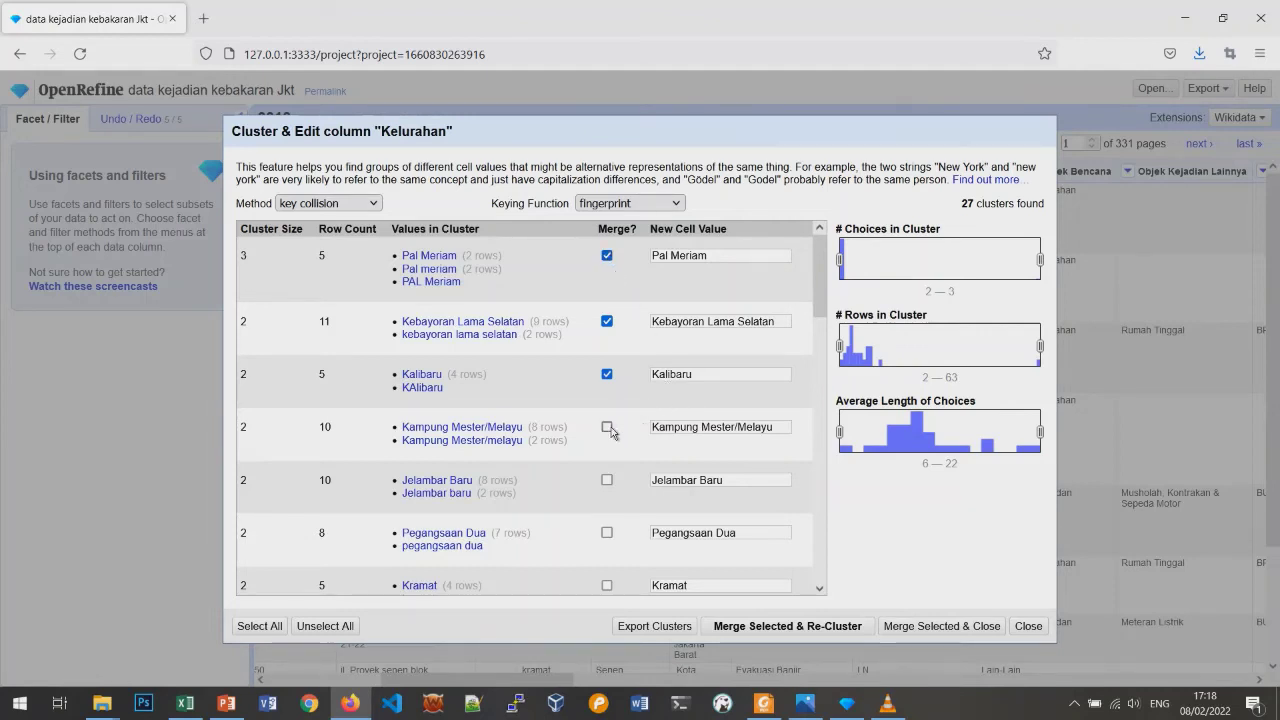
mouse_move(610, 450)
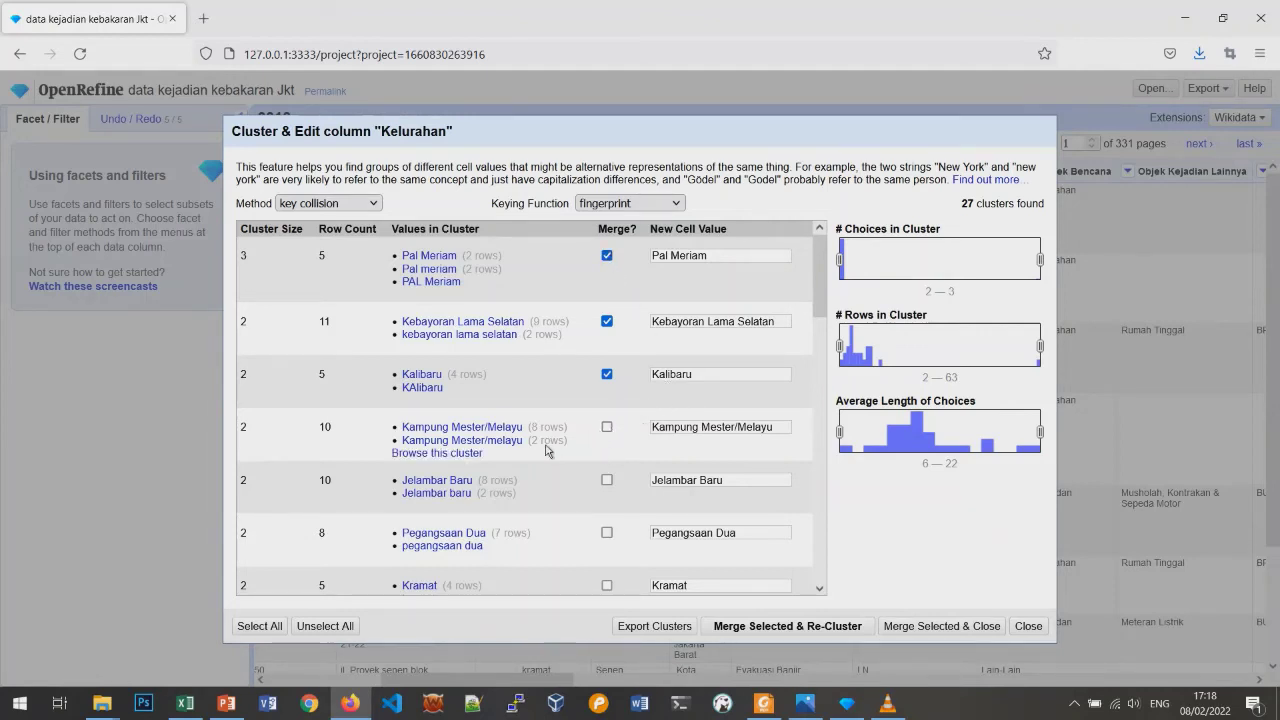
left_click(606, 427)
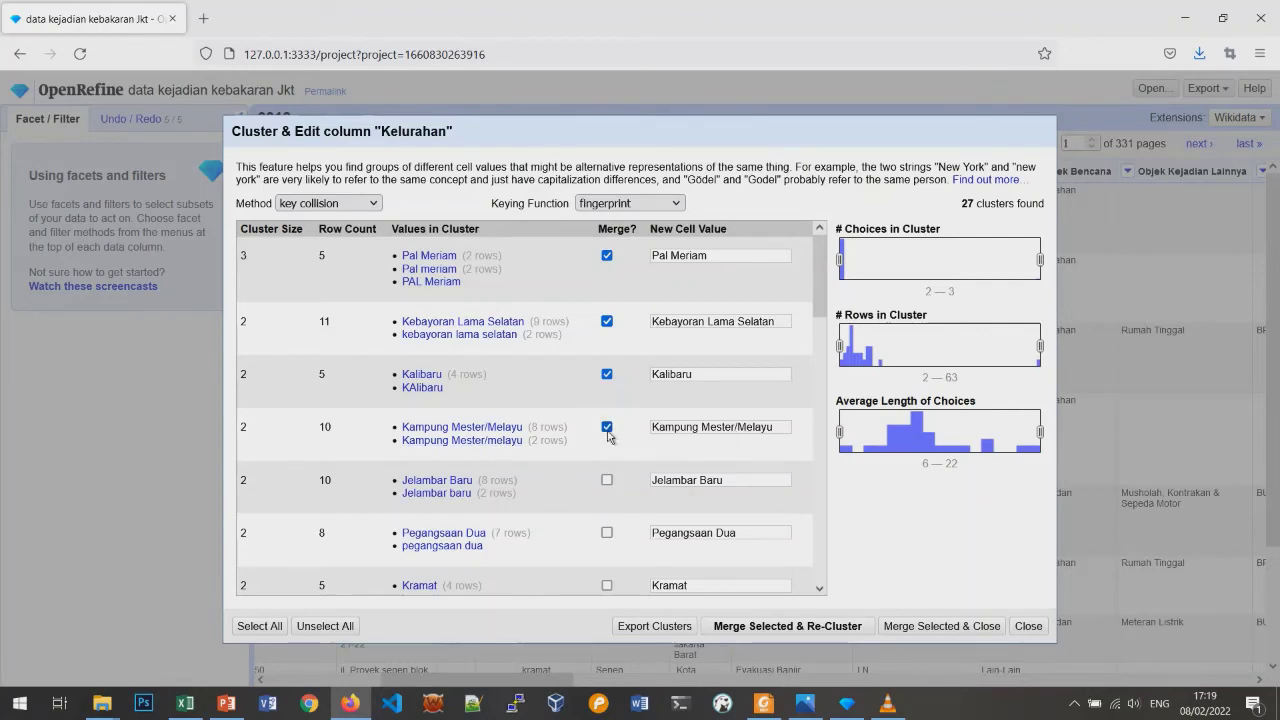
left_click(783, 630)
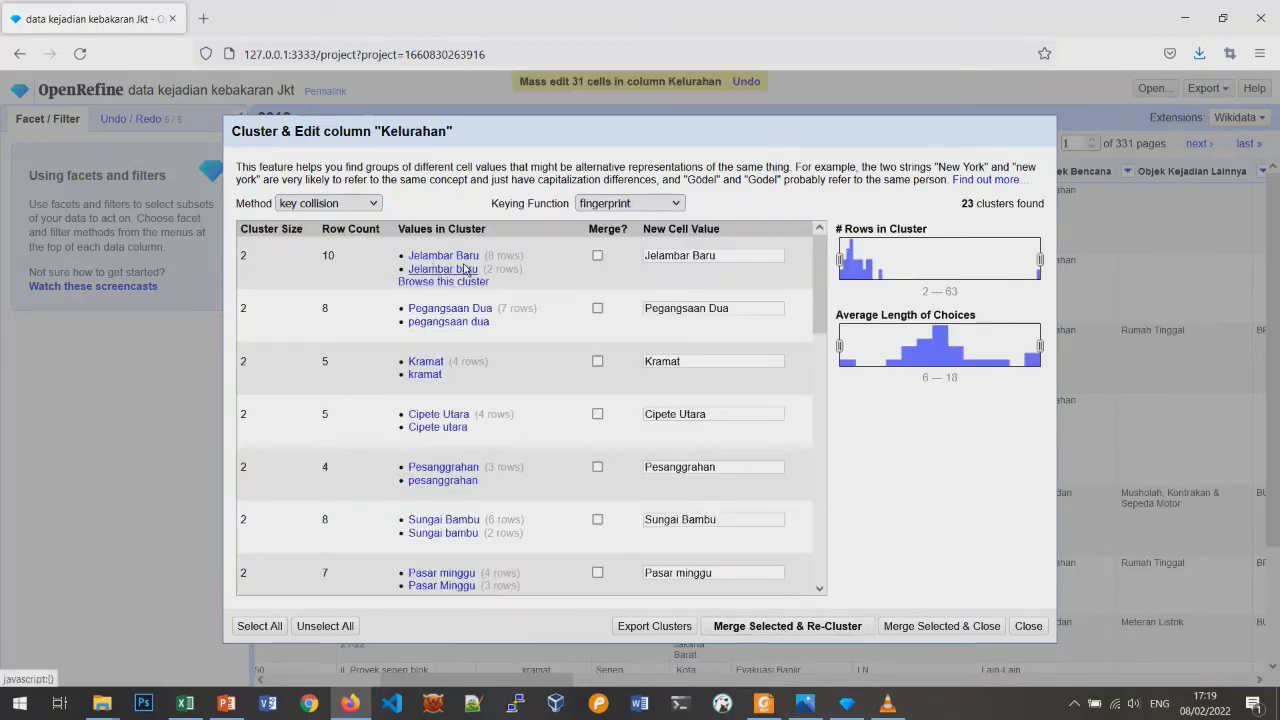
Mark the Jelambar Baru, Pegangsaan Dua, Kramat, Cipete Utara, Pesanggrahan and Sungai Bambu clusters for merging
left_click(597, 258)
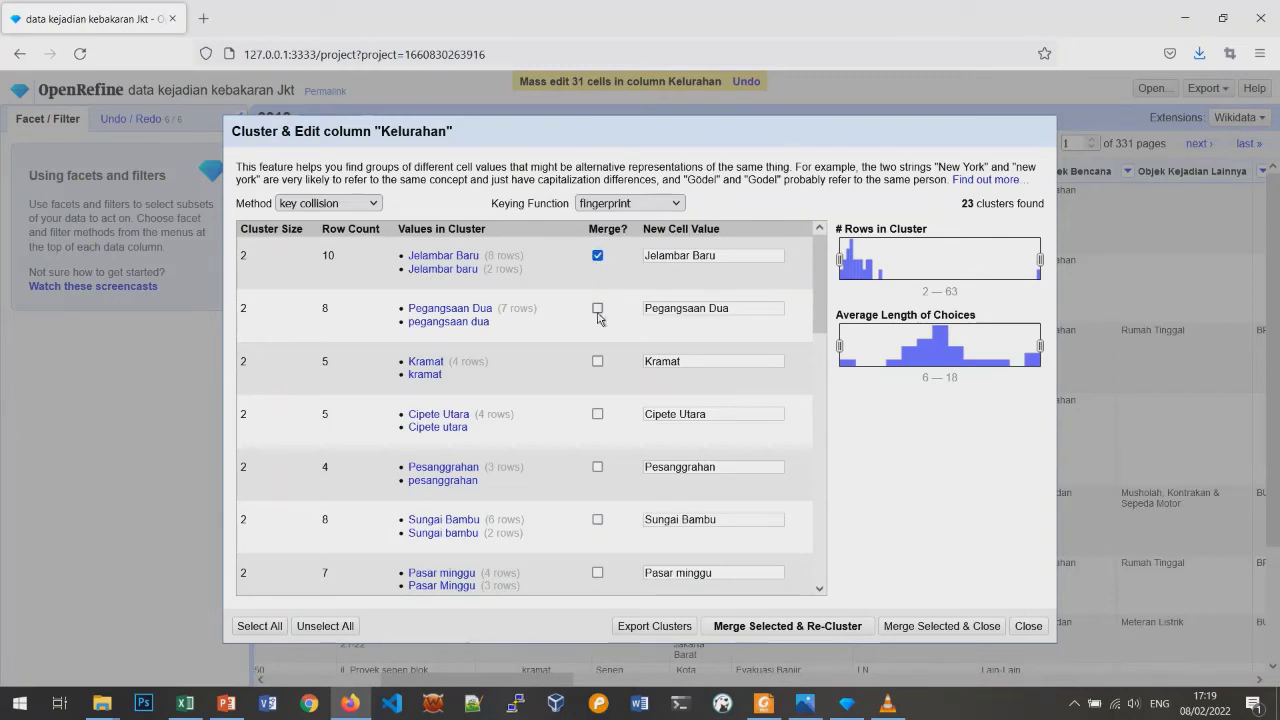
left_click(598, 310)
left_click(597, 362)
left_click(597, 415)
left_click(597, 467)
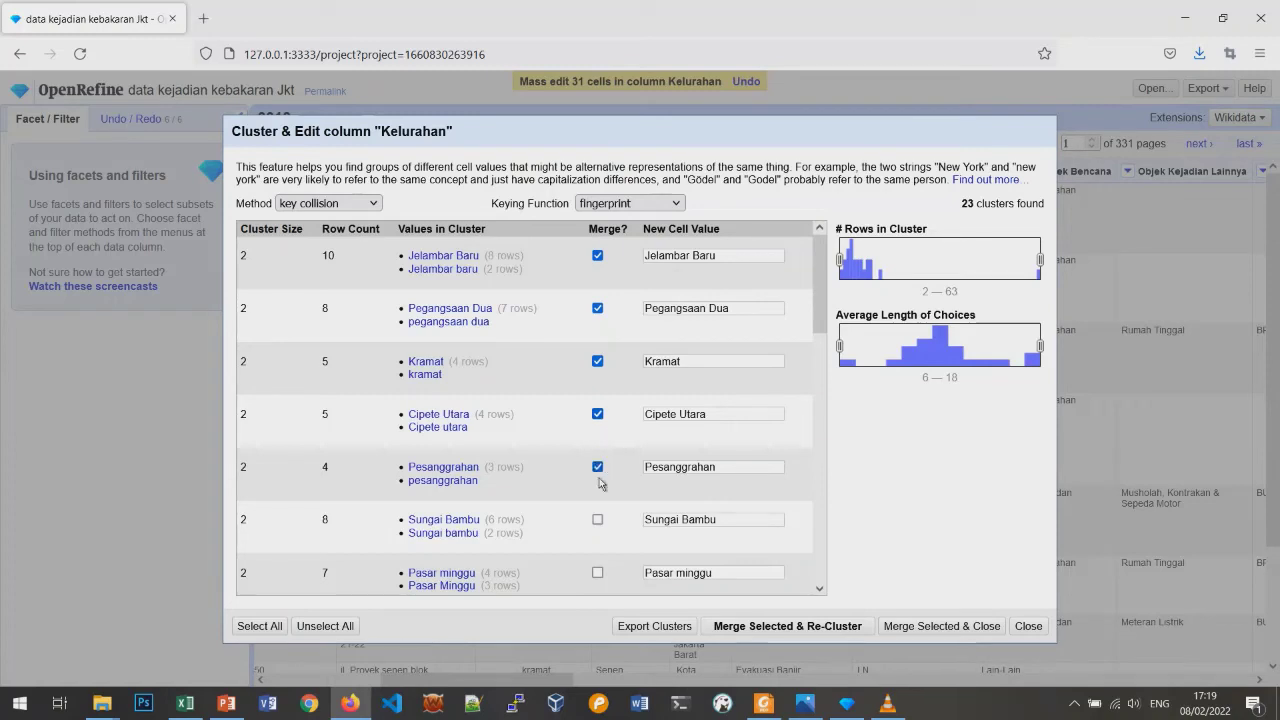
left_click(597, 520)
Mark the Pasar minggu, Kedaung Kali Angke, Sukabumi selatan and Tebet Barat clusters for merging
scroll(600, 520, "down", 2)
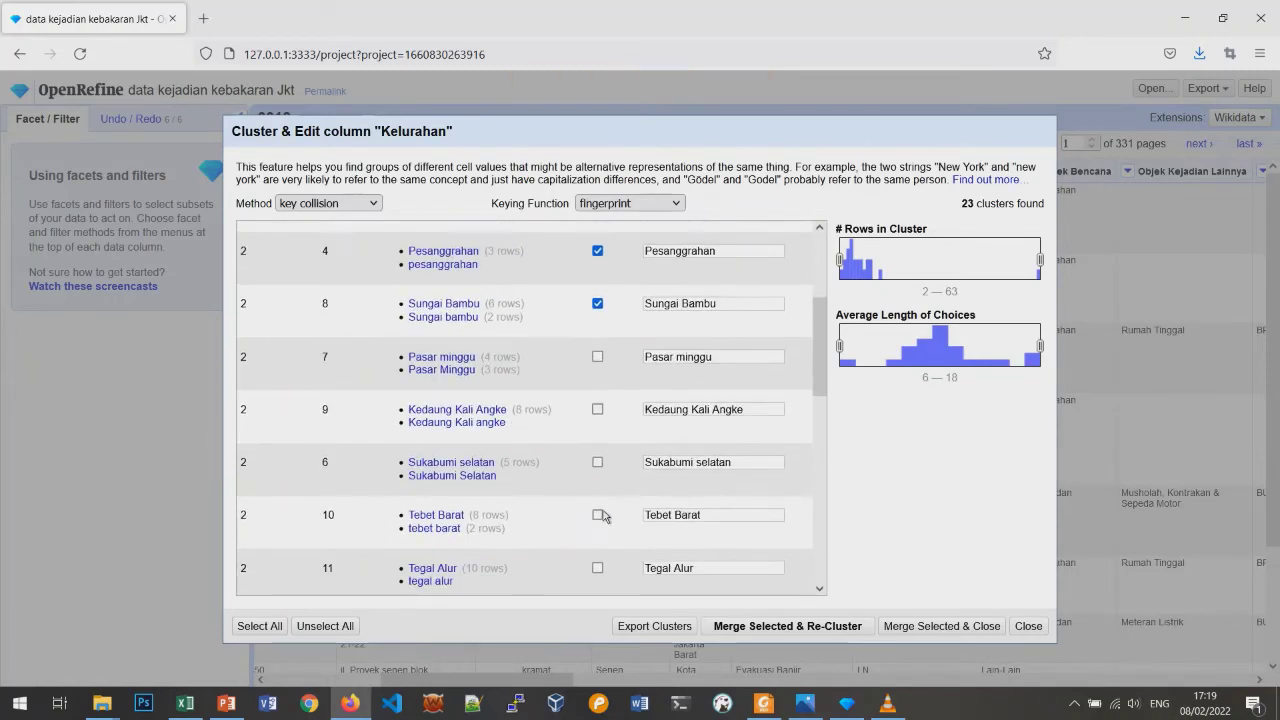
left_click(597, 358)
left_click(597, 410)
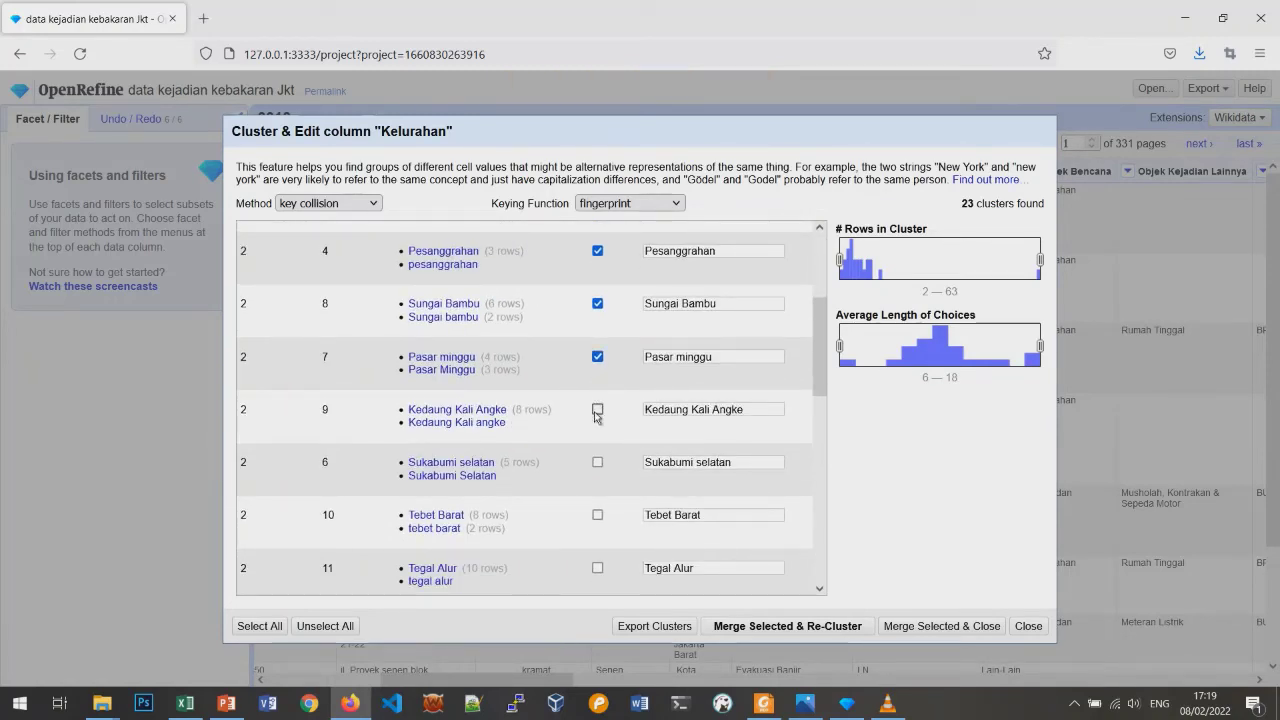
left_click(599, 466)
left_click(597, 516)
Mark the Tegal Alur, Kembangan Utara, Tegal Parang and Karet Tengsin clusters for merging
scroll(597, 527, "down", 2)
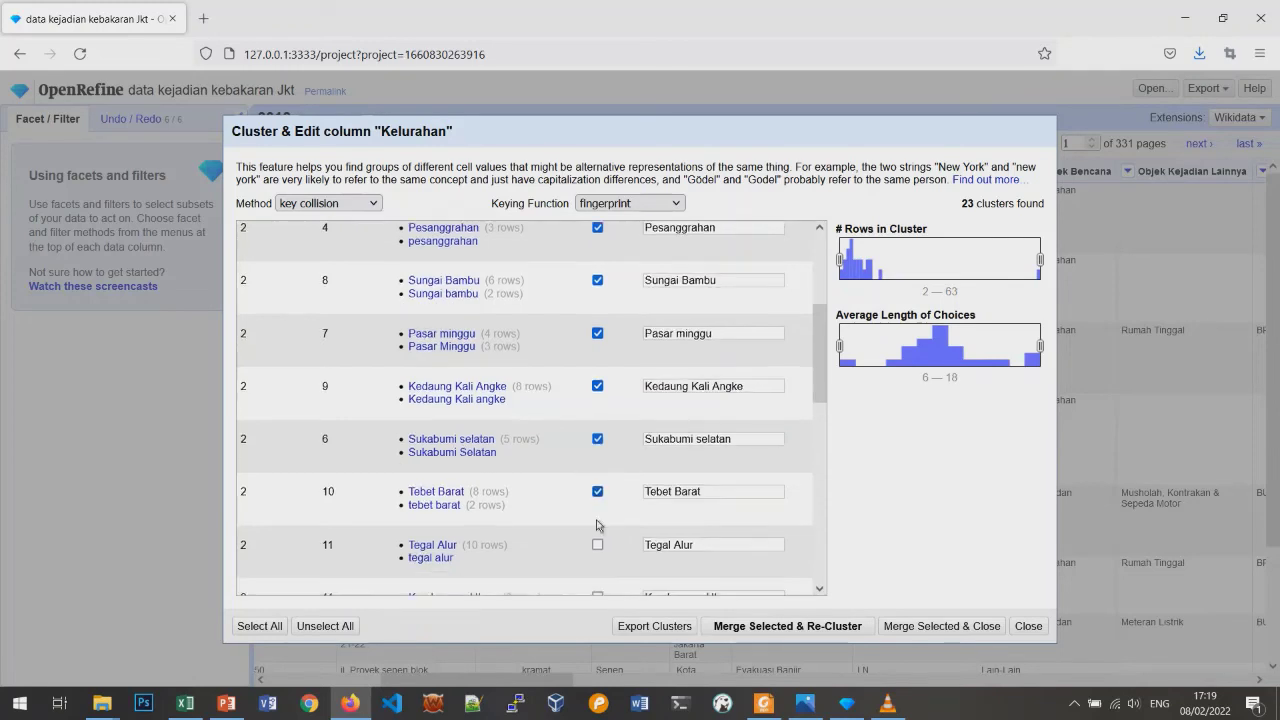
left_click(597, 352)
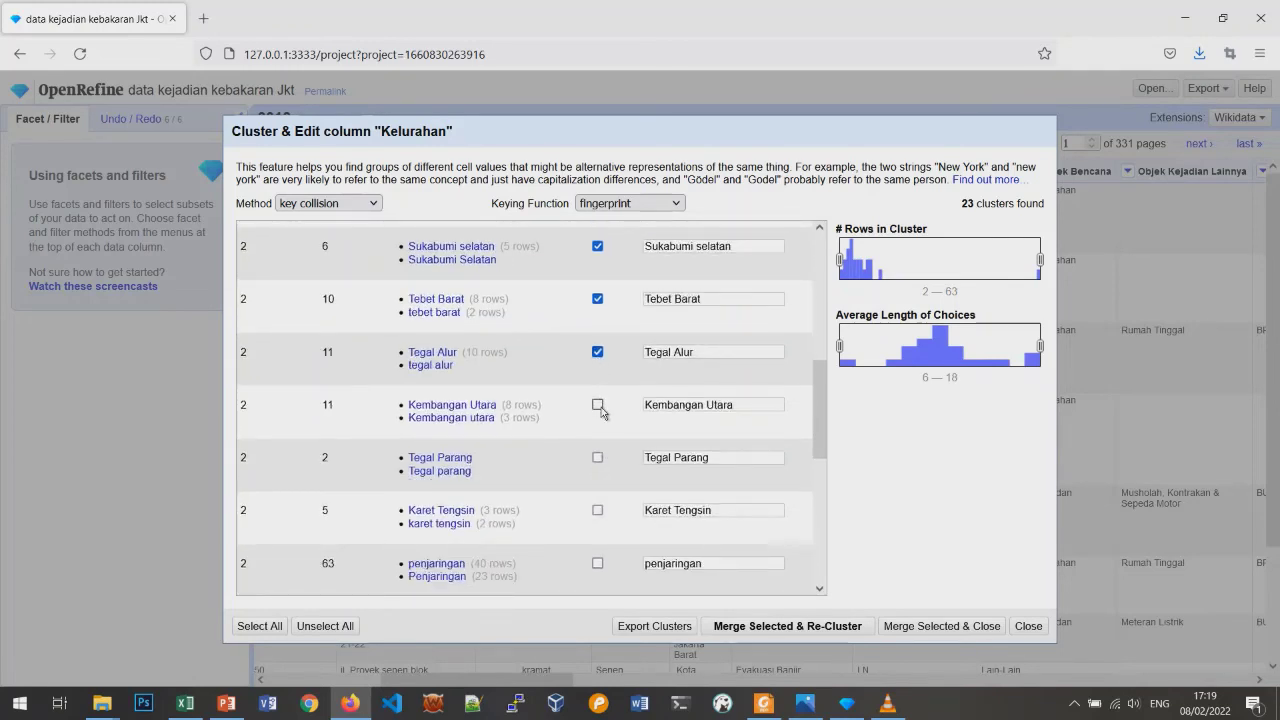
left_click(597, 404)
left_click(597, 457)
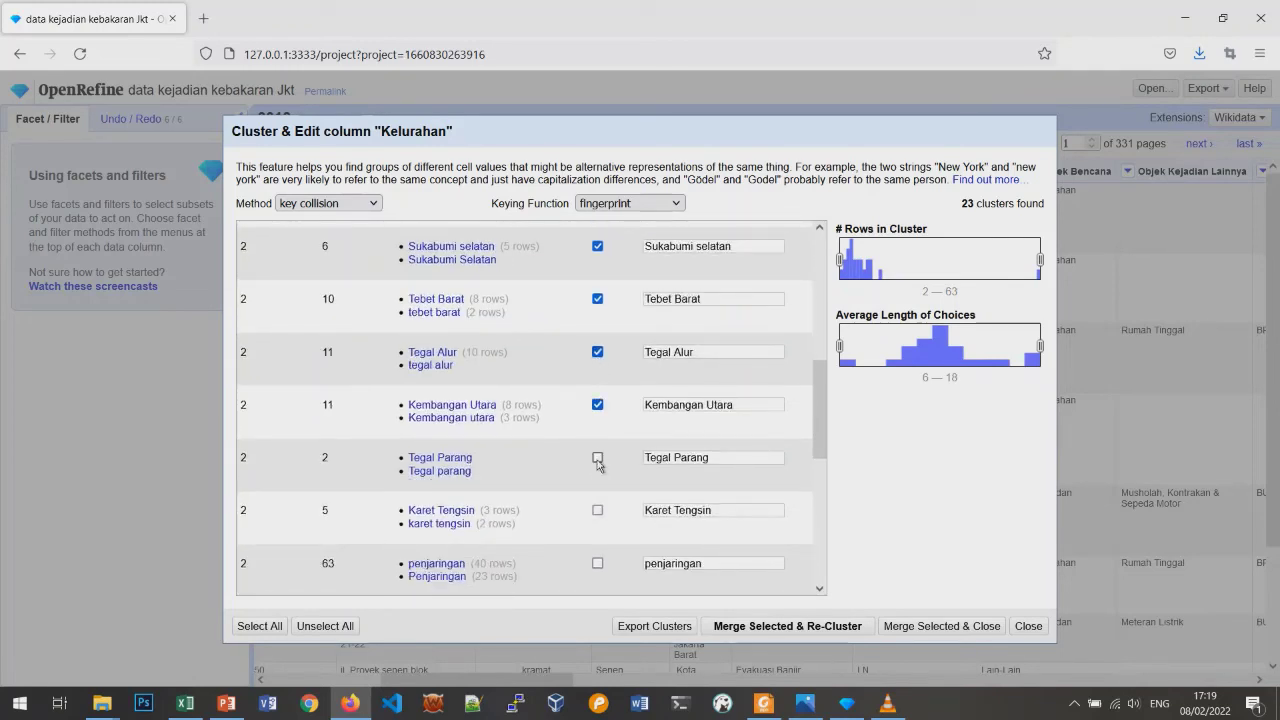
left_click(598, 511)
Mark the penjaringan, Pasar Baru, Gondangdia, Tanjung Barat and Tebet Timur clusters for merging
scroll(596, 570, "down", 2)
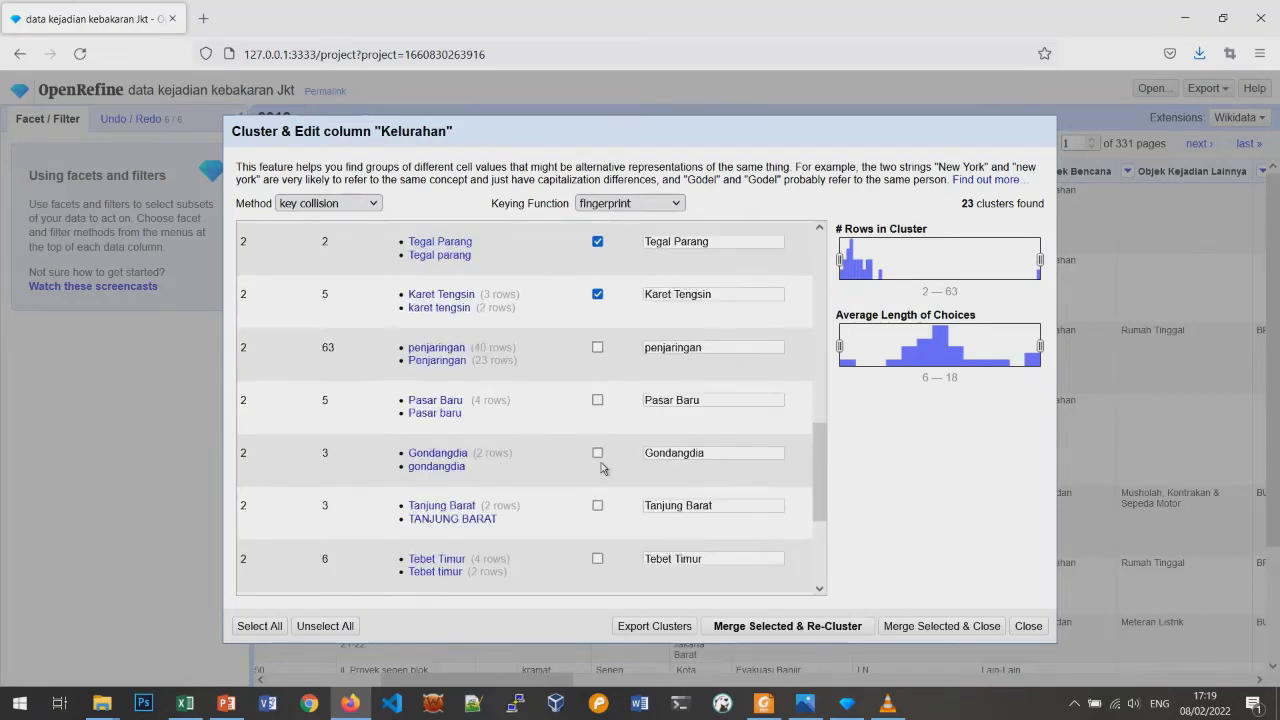
left_click(597, 347)
left_click(597, 401)
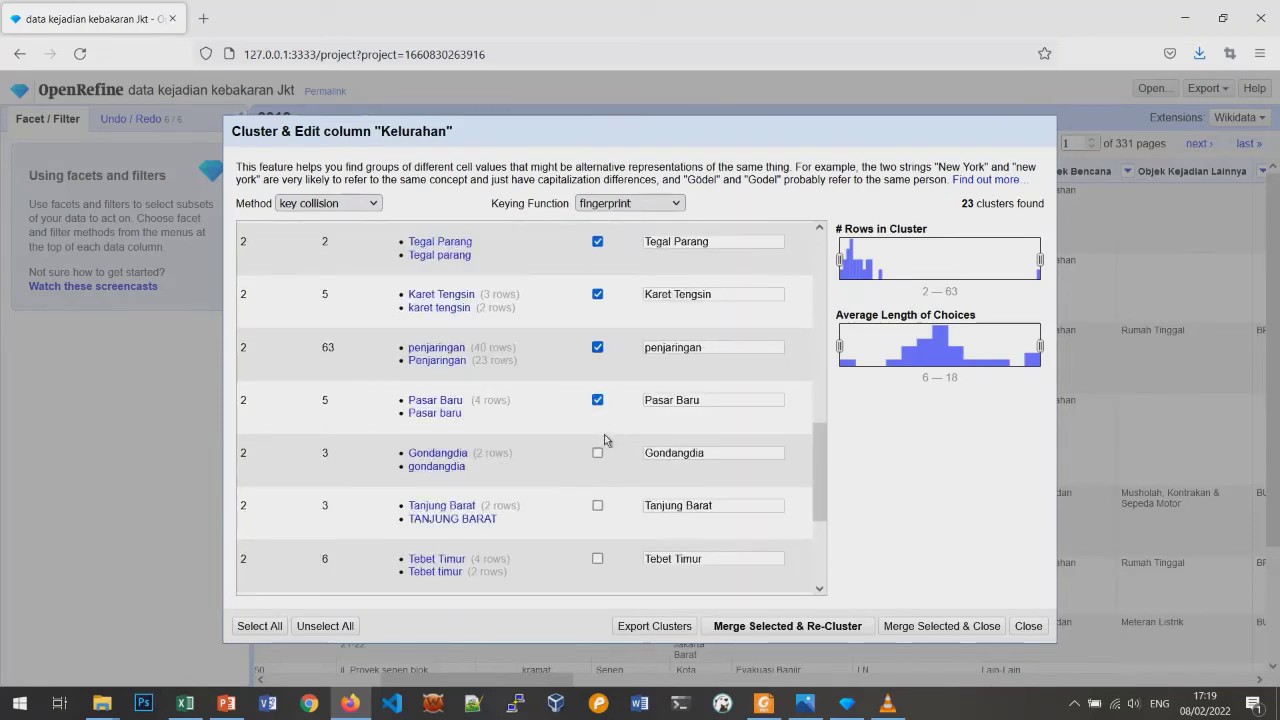
left_click(597, 454)
left_click(598, 506)
left_click(598, 559)
Mark the Semper Timur, Kelapa Dua, Kalideres and Rawa Badak Selatan clusters, merge all marked clusters with re-clustering, and close the clustering dialog
scroll(600, 560, "down", 2)
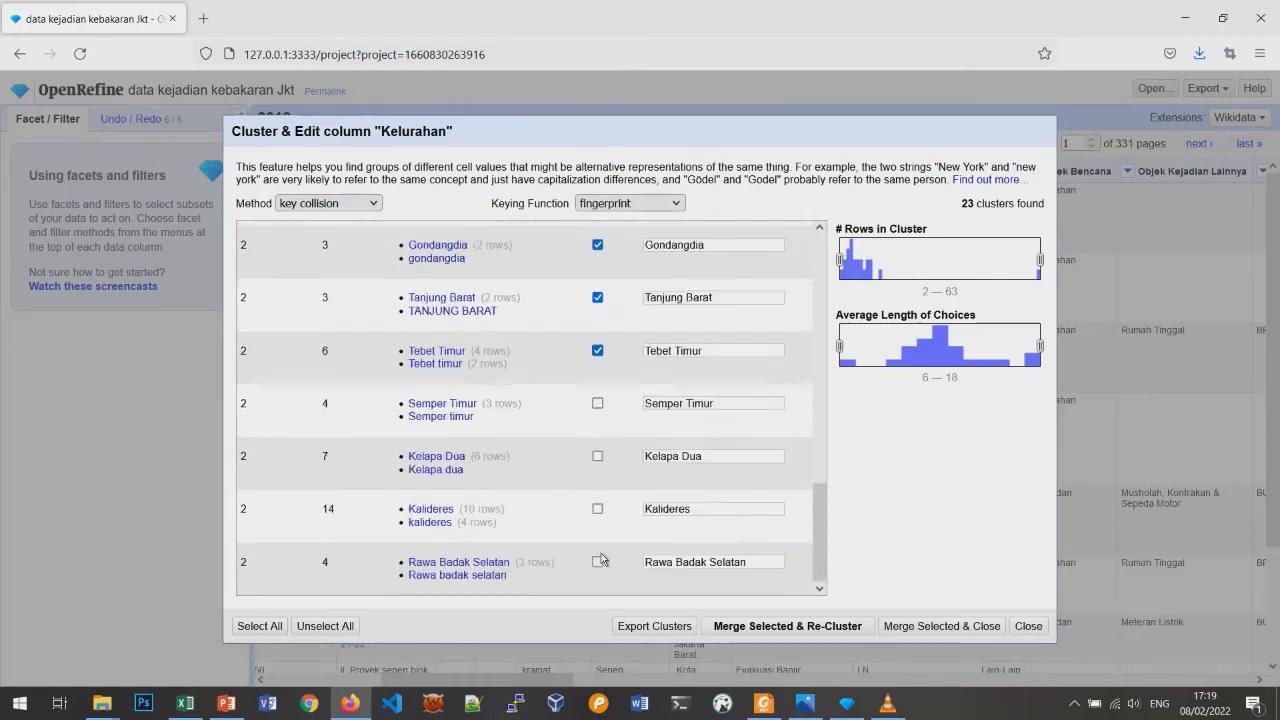
left_click(597, 403)
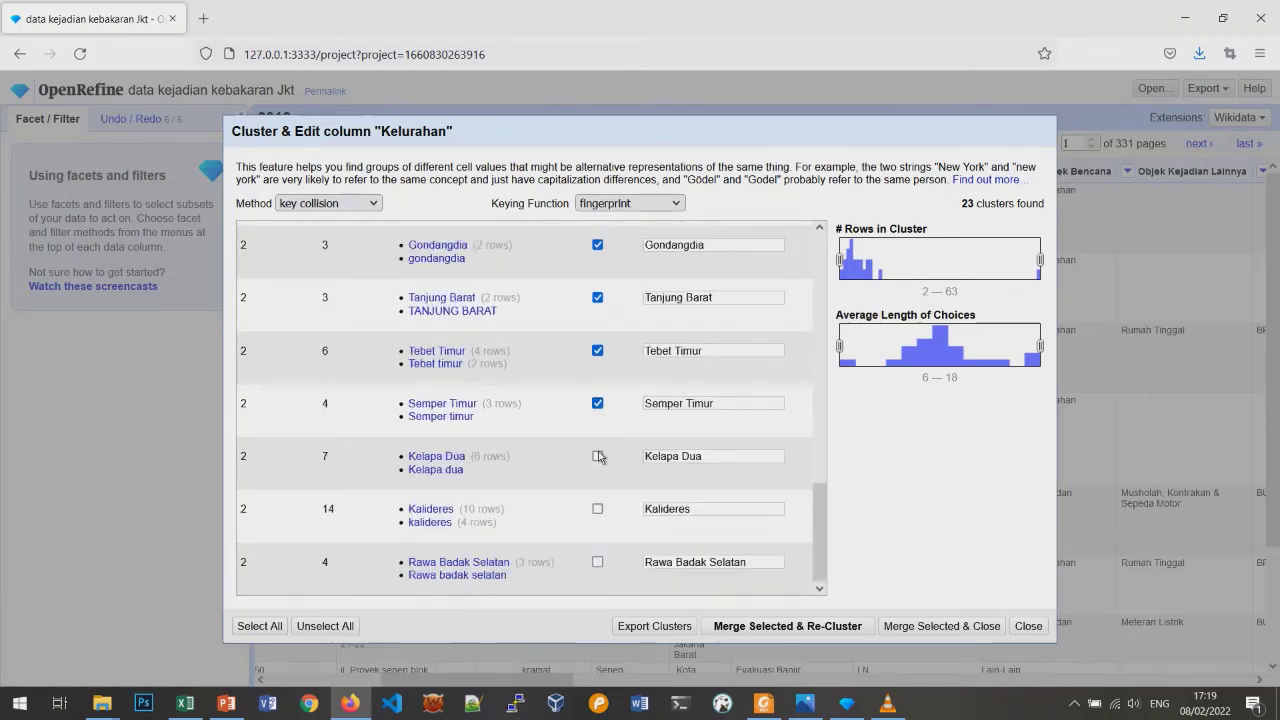
left_click(598, 509)
left_click(598, 563)
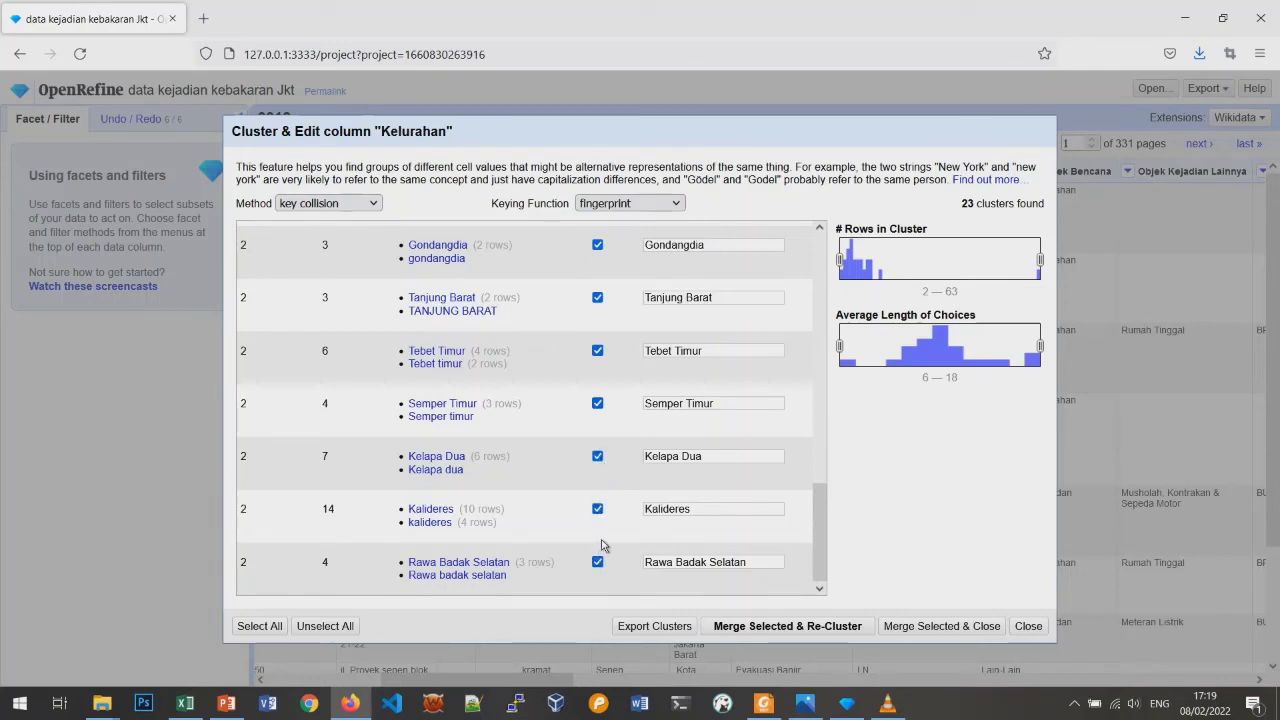
left_click(768, 627)
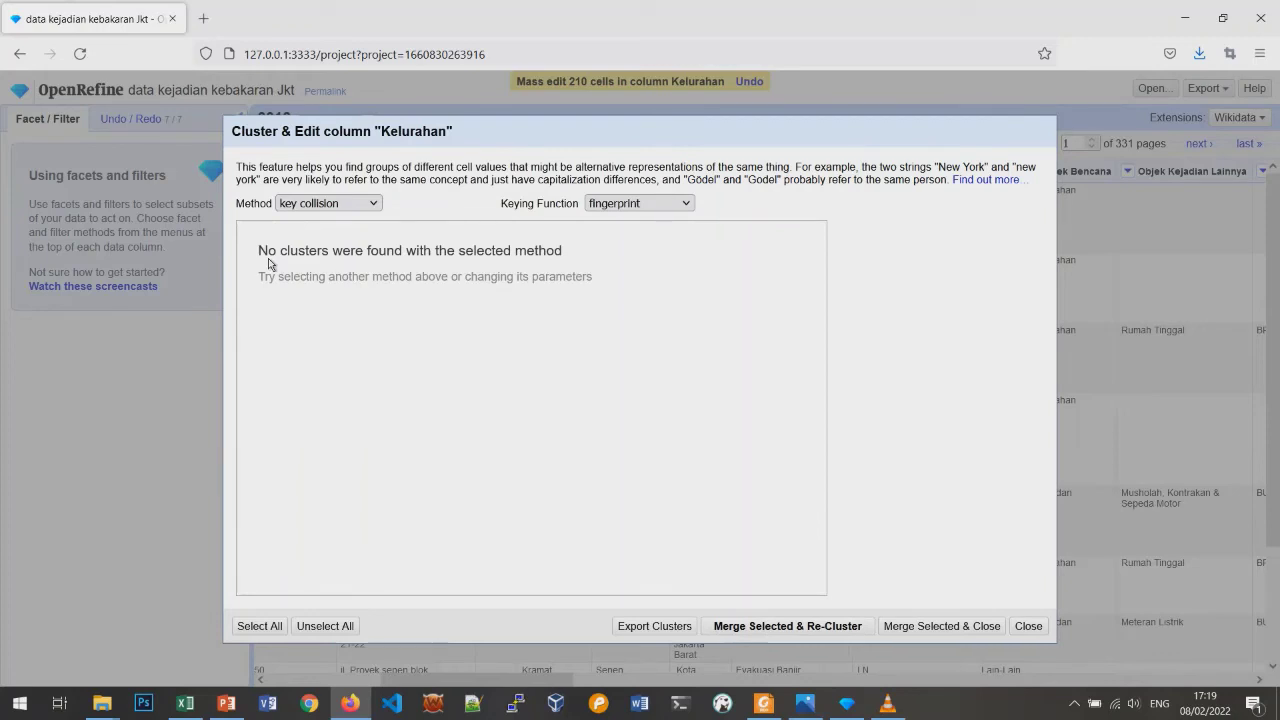
left_click(1027, 627)
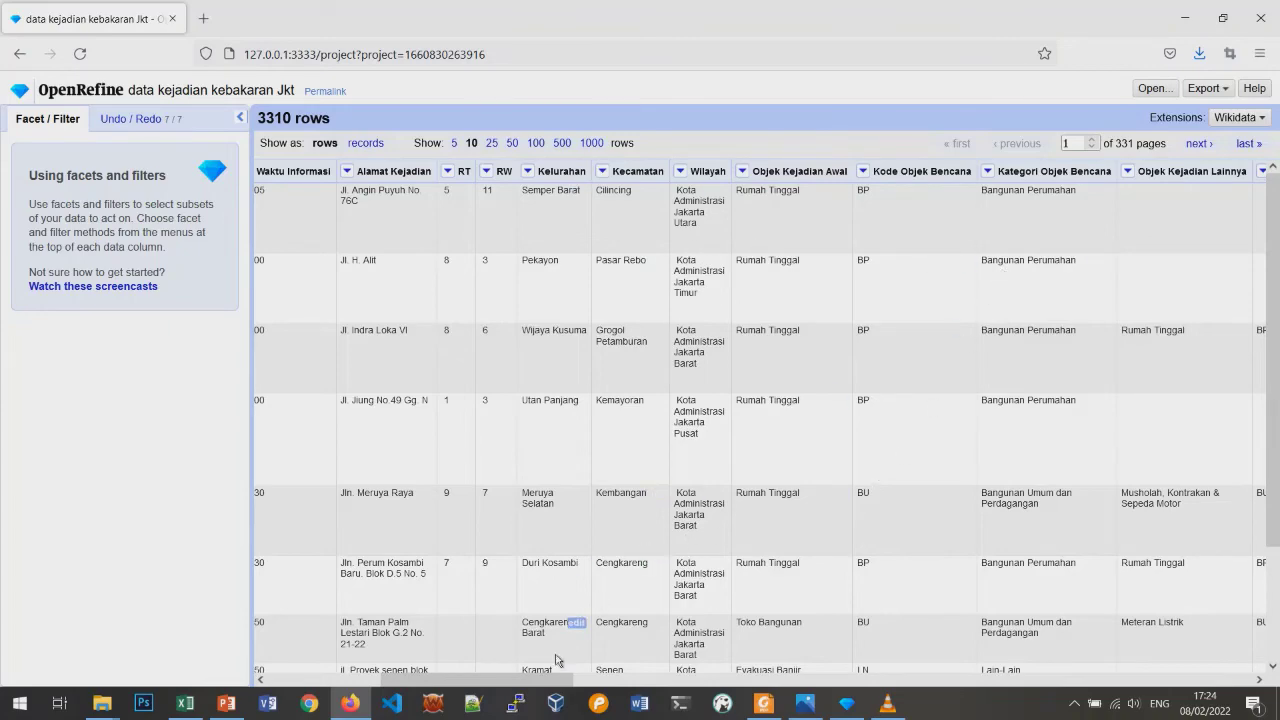
Export the cleaned project as an Excel 2007+ (.xlsx) file and open data-kejadian-kebakaran-Jkt.xlsx with Excel 2016
left_click_drag(539, 683, 1230, 711)
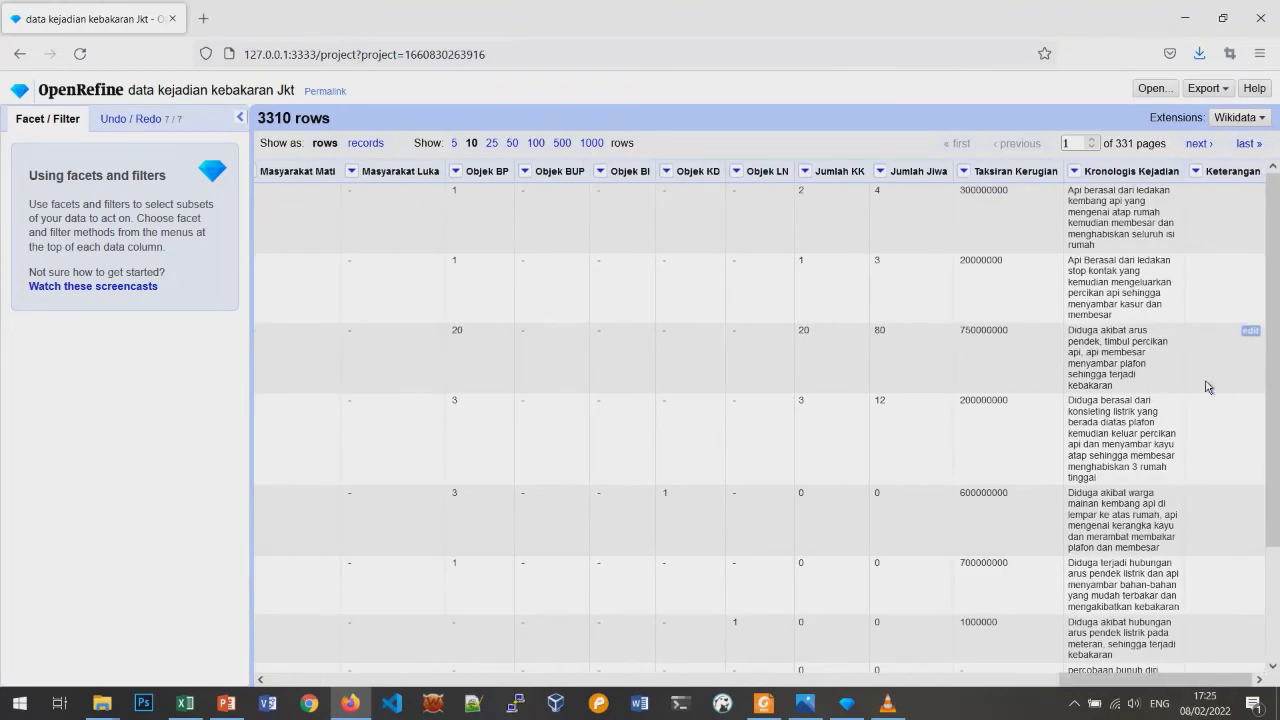
left_click(1226, 88)
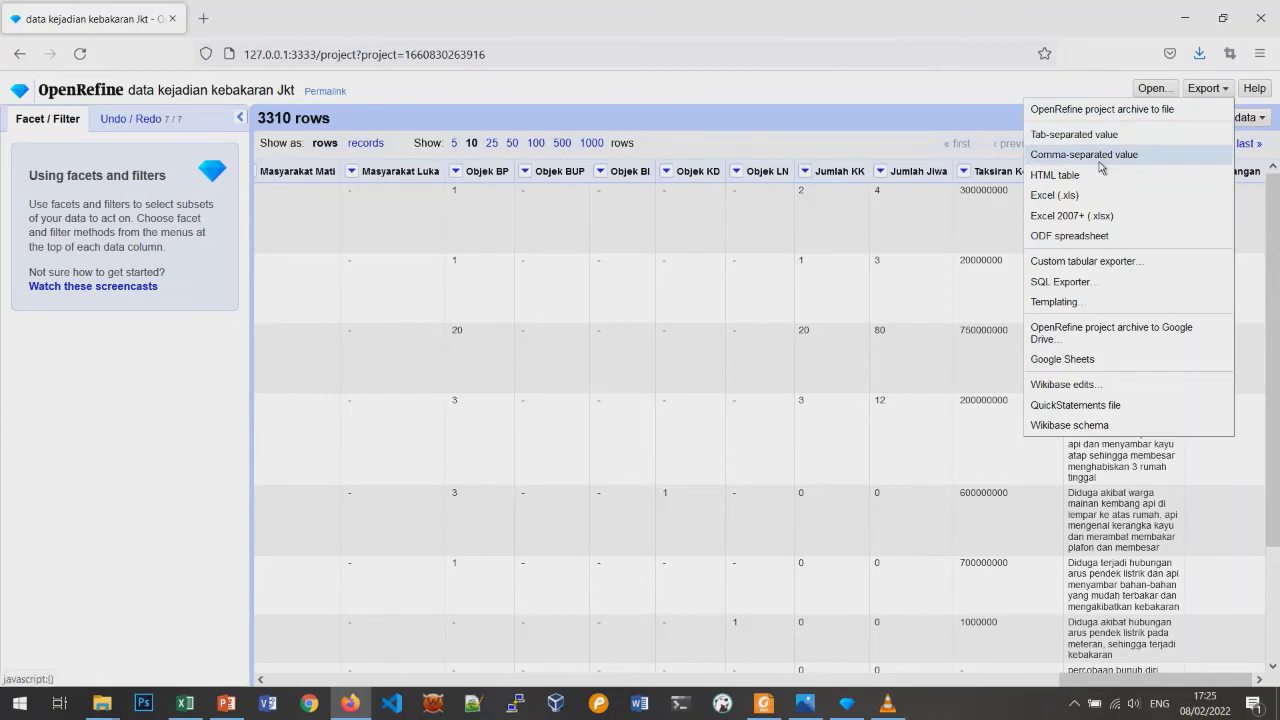
left_click(1096, 219)
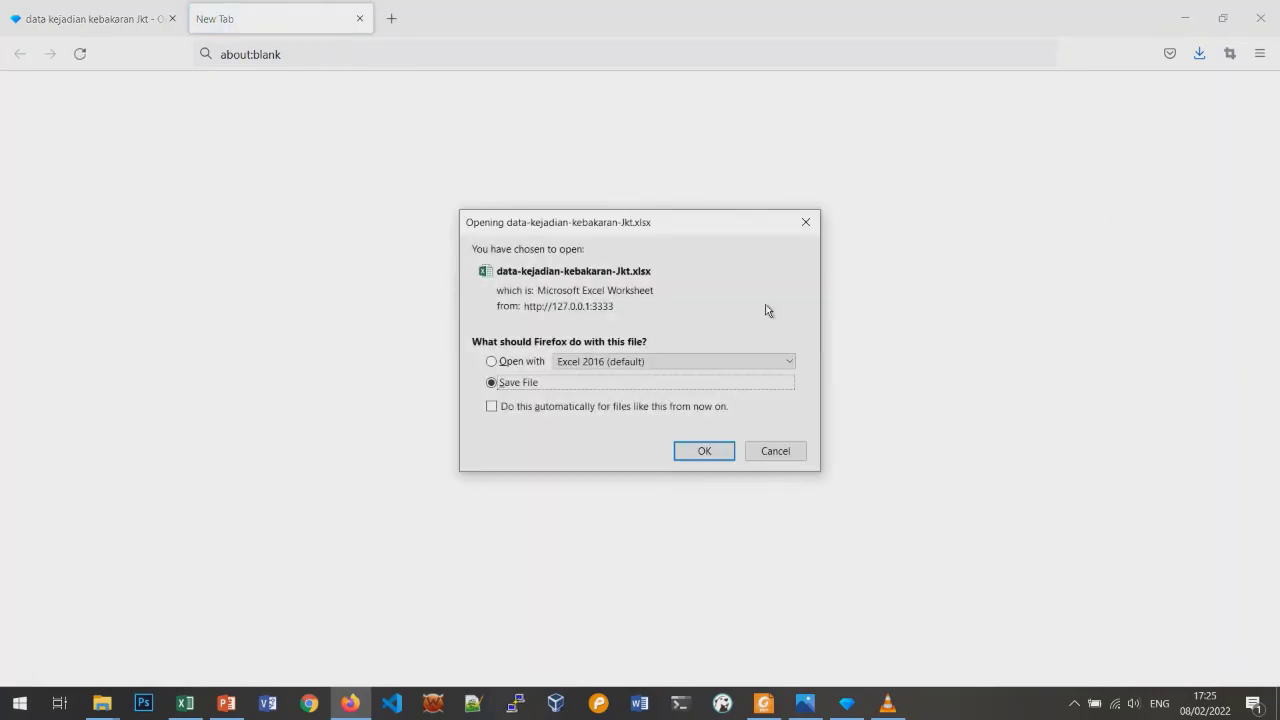
left_click(516, 364)
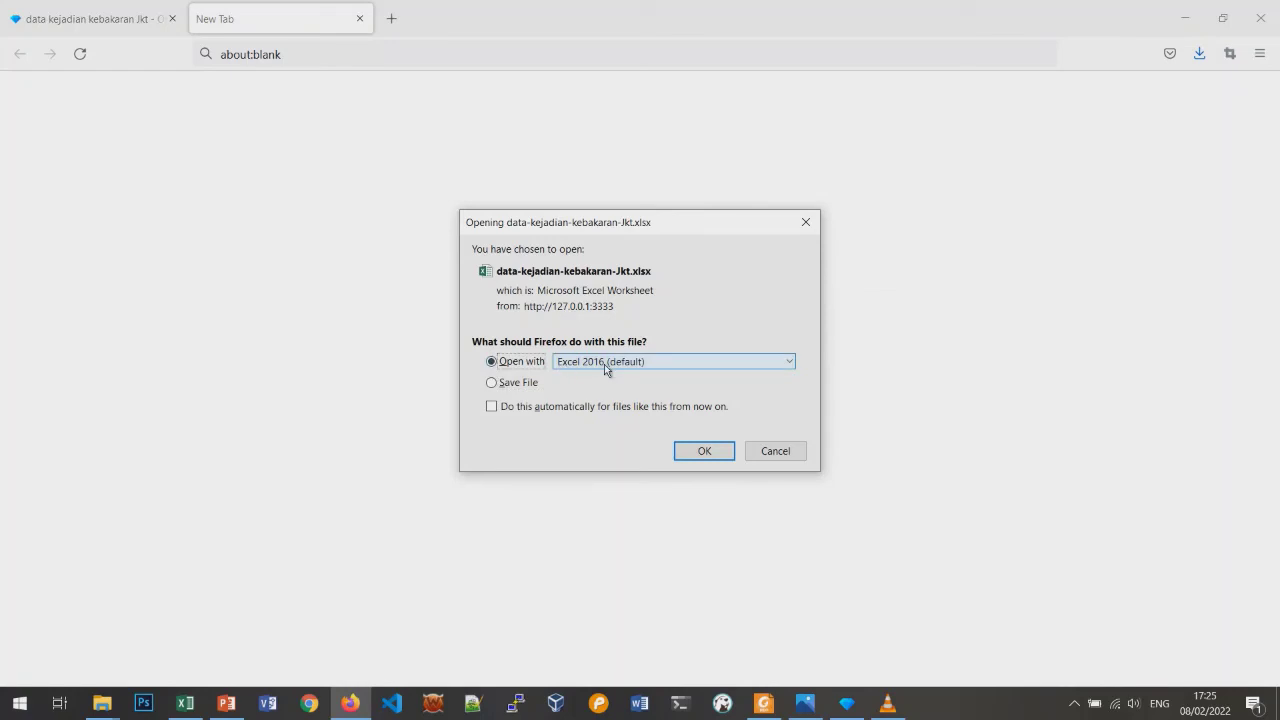
left_click(705, 451)
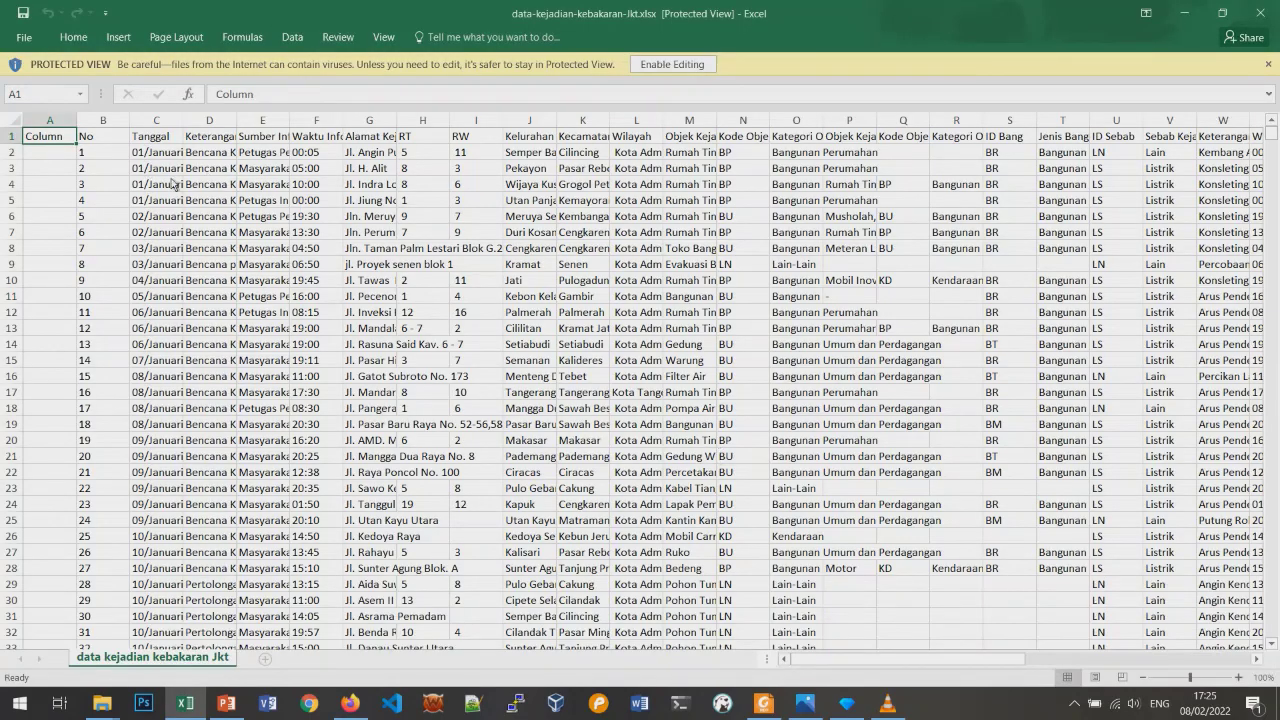
Look over the exported workbook's rows and columns through Keterangan, and enable editing of the file
scroll(913, 401, "down", 3)
scroll(930, 544, "up", 3)
left_click_drag(977, 663, 1229, 661)
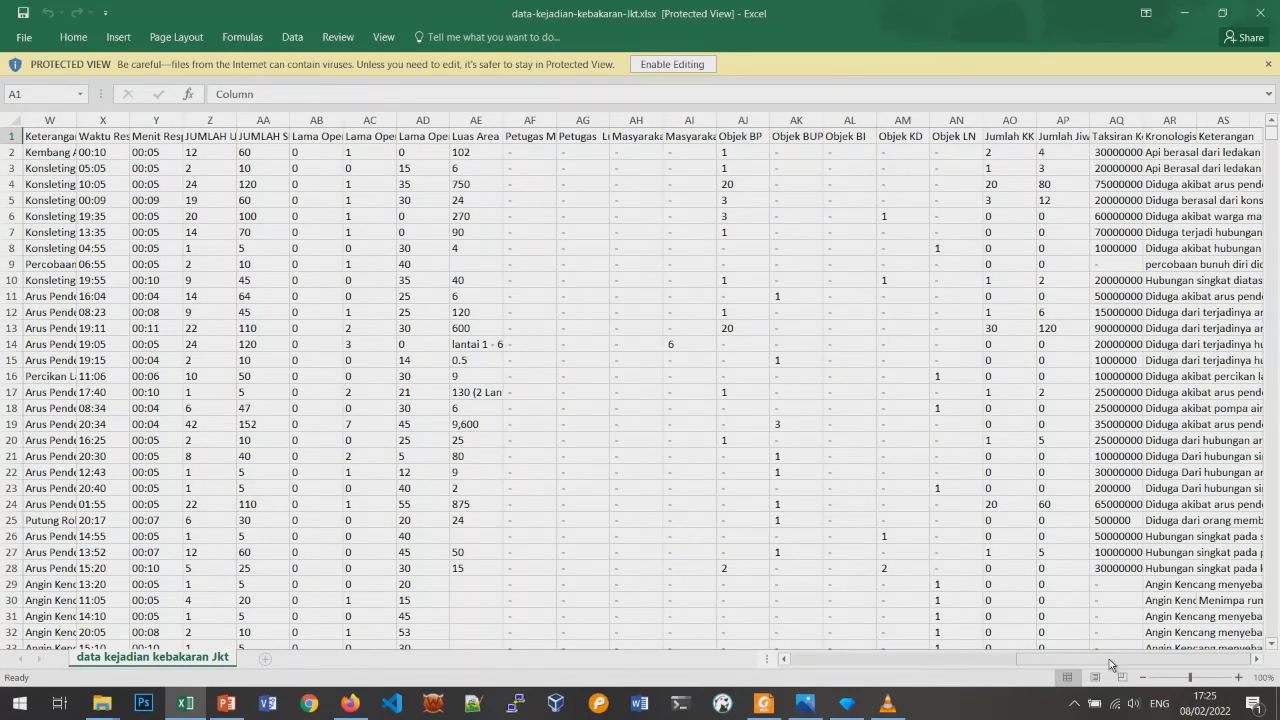
left_click_drag(1109, 659, 881, 686)
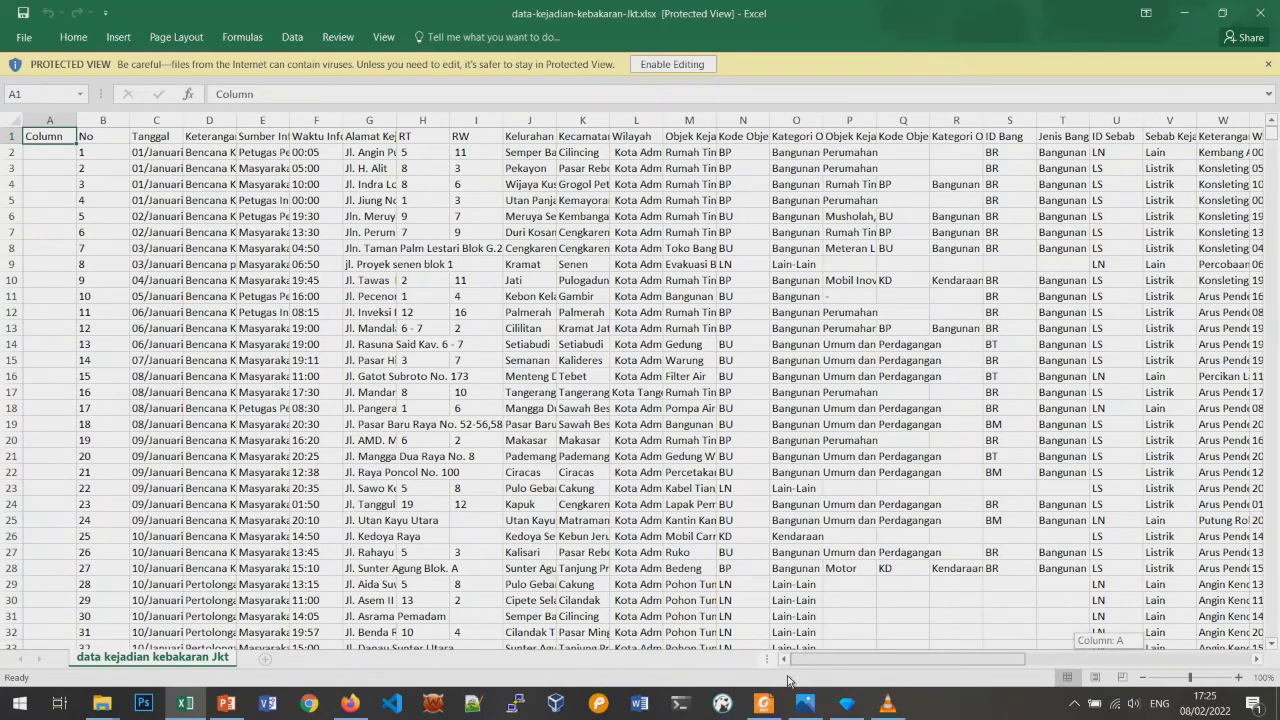
left_click_drag(729, 682, 729, 680)
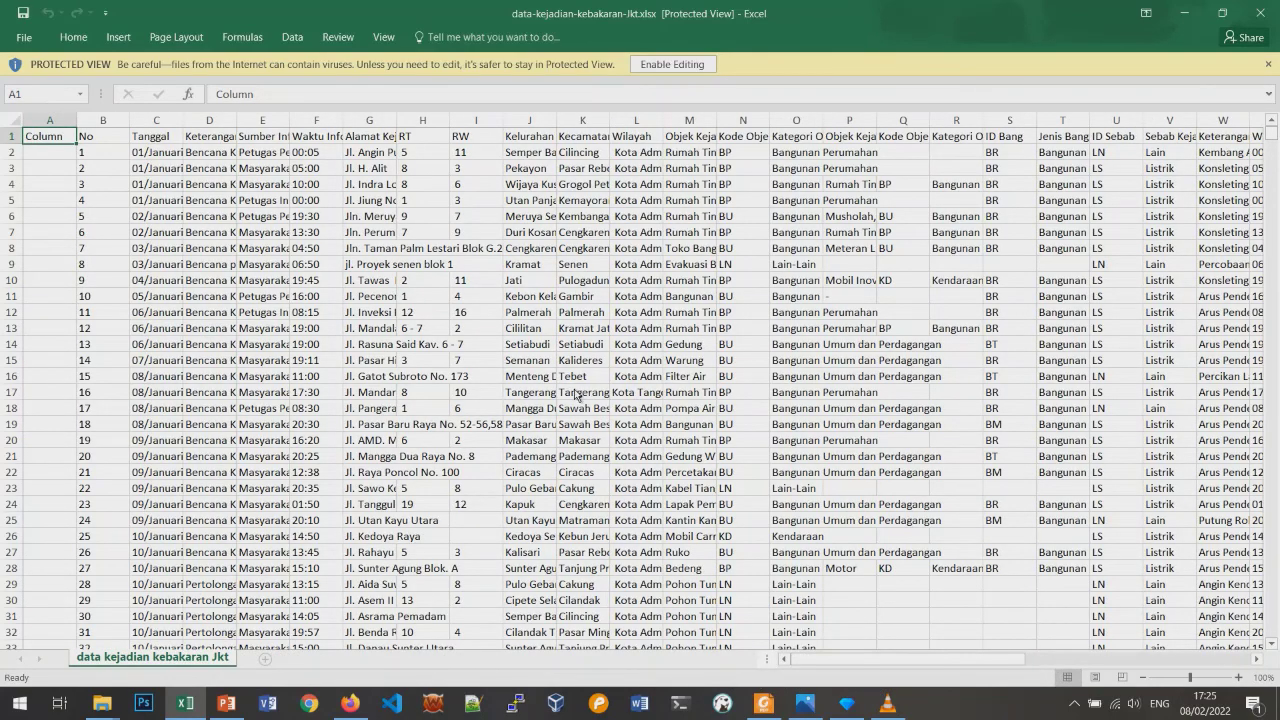
left_click(675, 64)
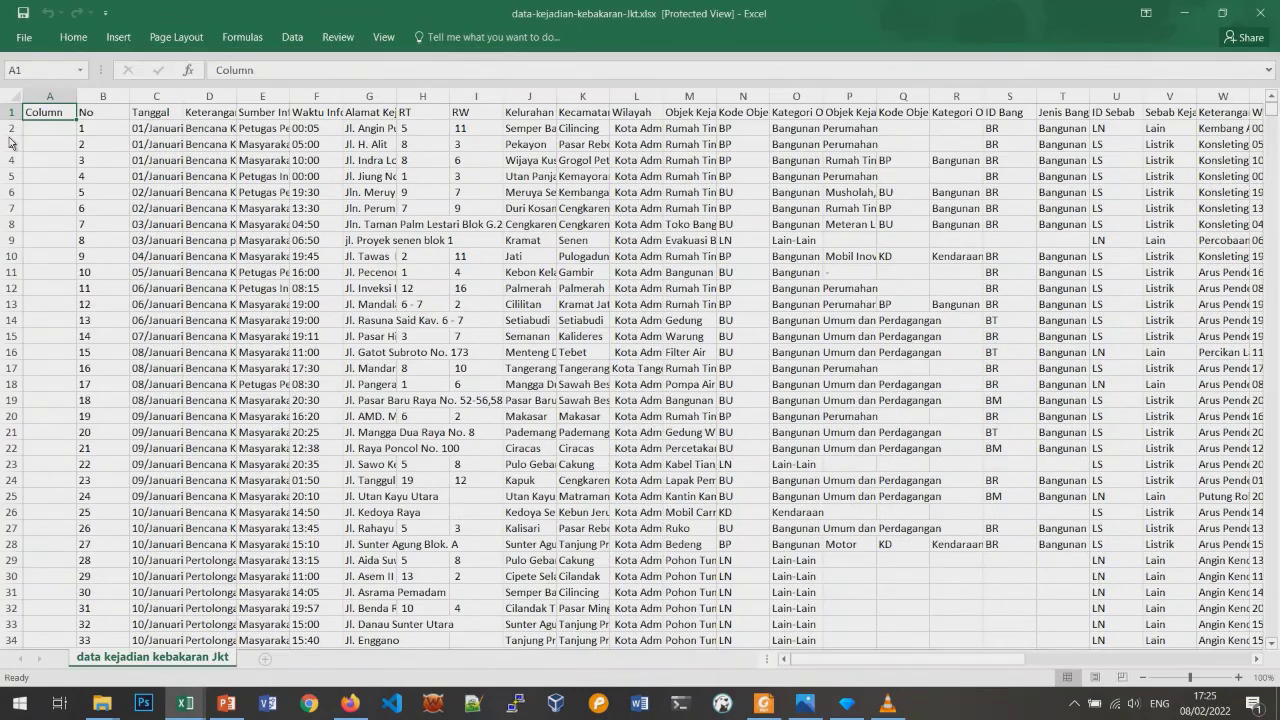